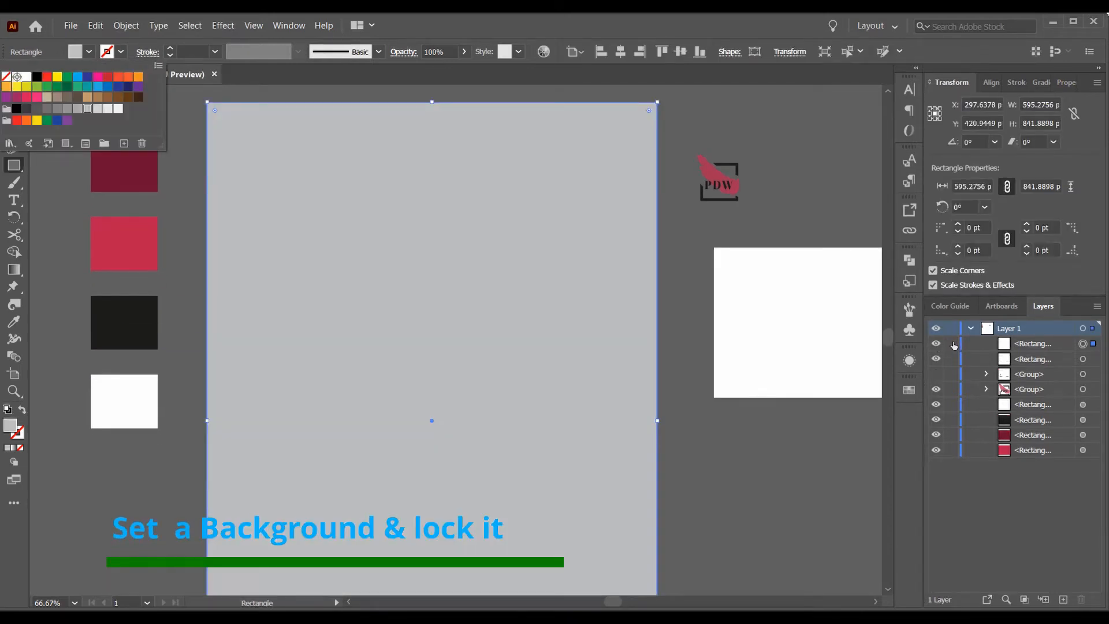
Send the grey background rectangle to the bottom of the layer stack and lock it
click(936, 345)
click(935, 344)
click(935, 344)
drag(1057, 346, 1055, 411)
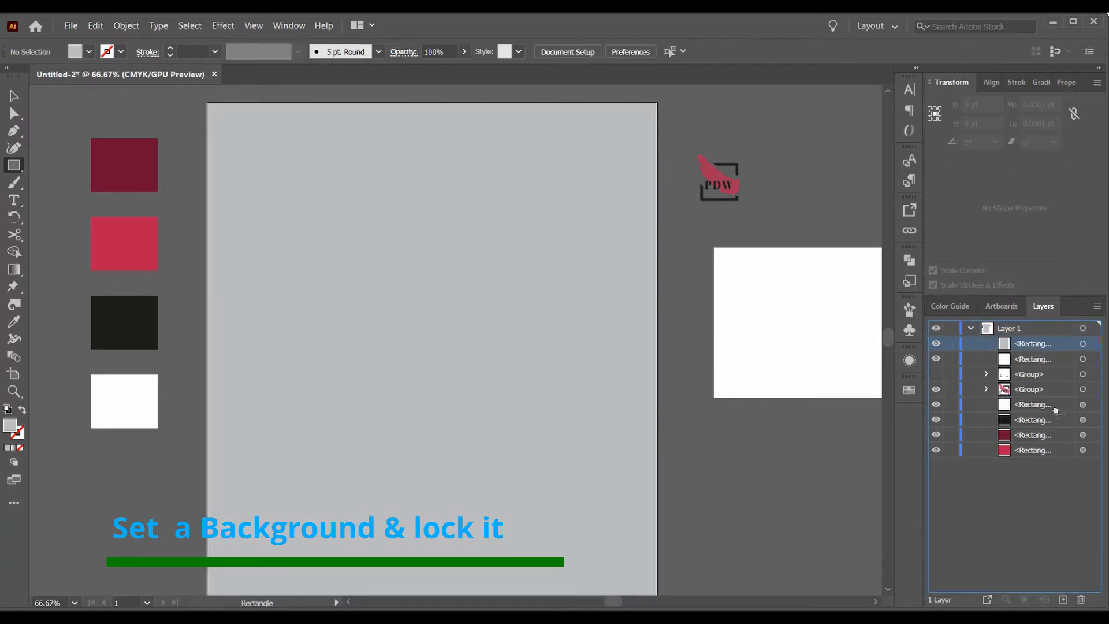
drag(1054, 457, 1049, 455)
click(950, 451)
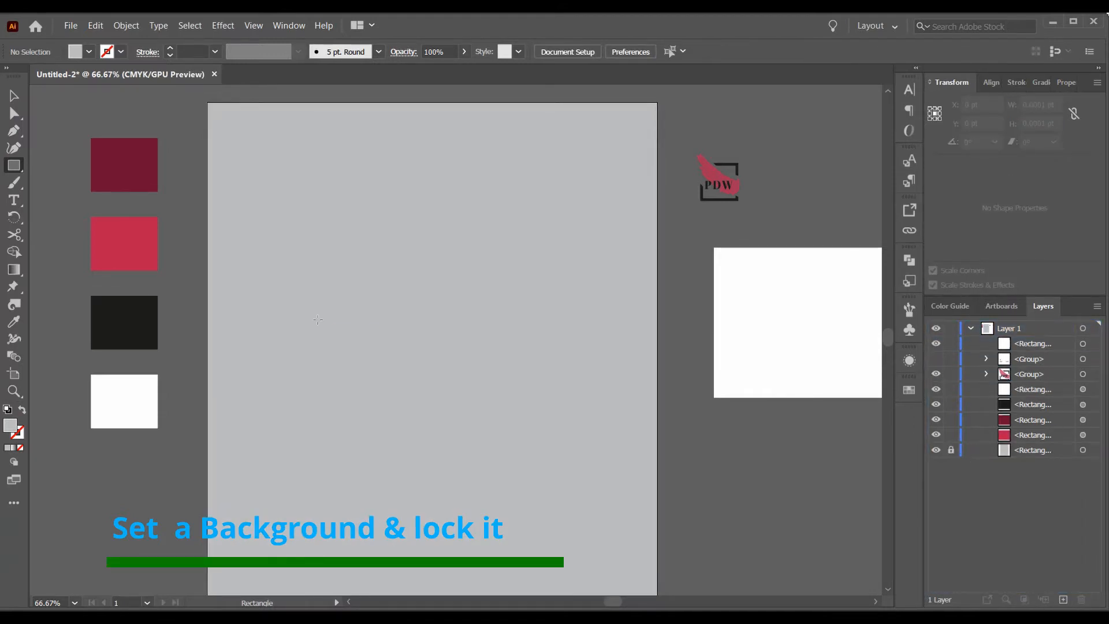
Move the large white rectangle onto the upper centre of the artboard and paste a copy of it
drag(788, 332, 378, 282)
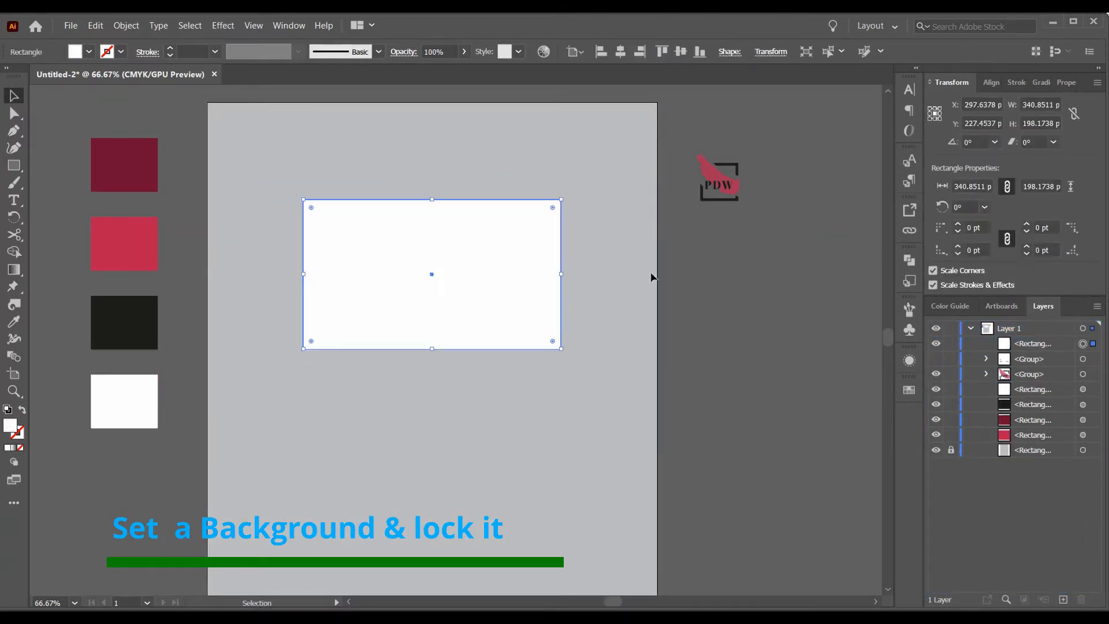
click(640, 292)
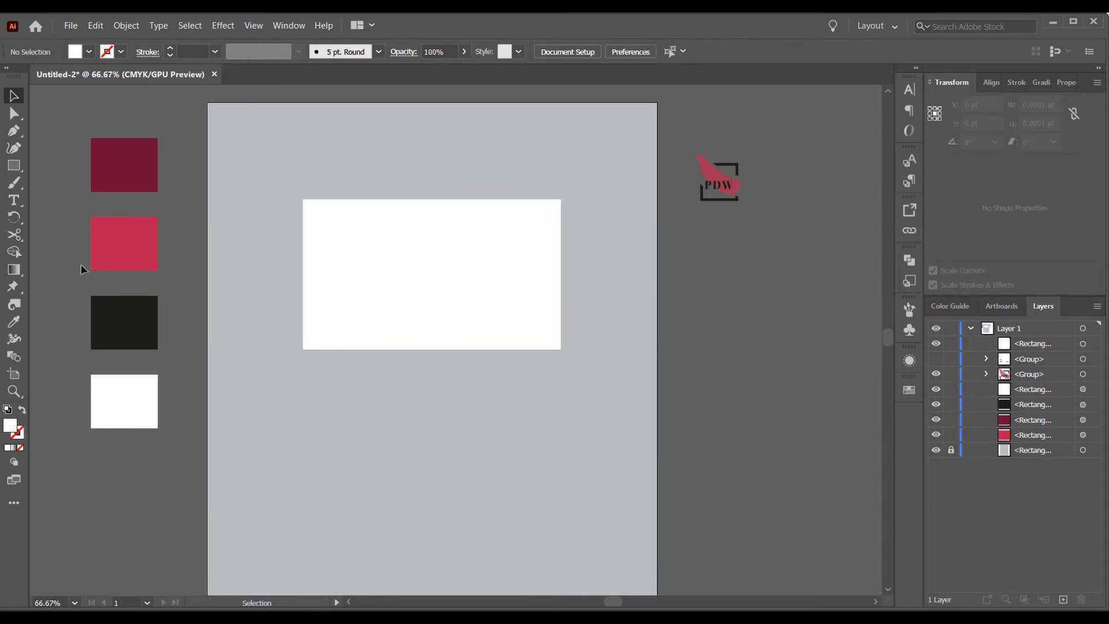
click(411, 232)
click(95, 25)
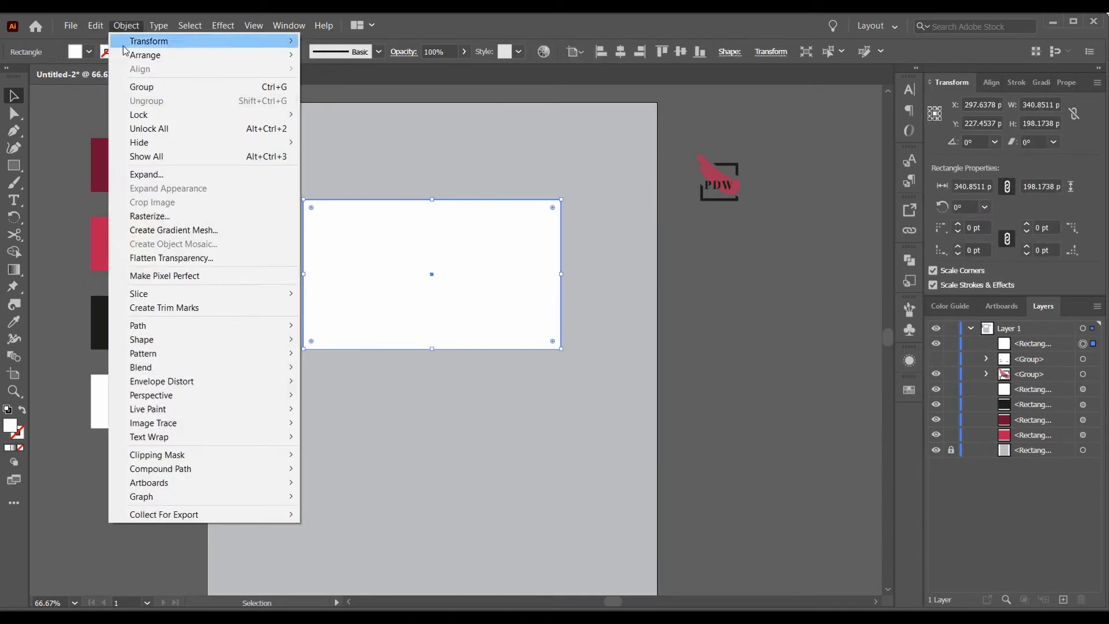
click(110, 87)
key(ctrl+v)
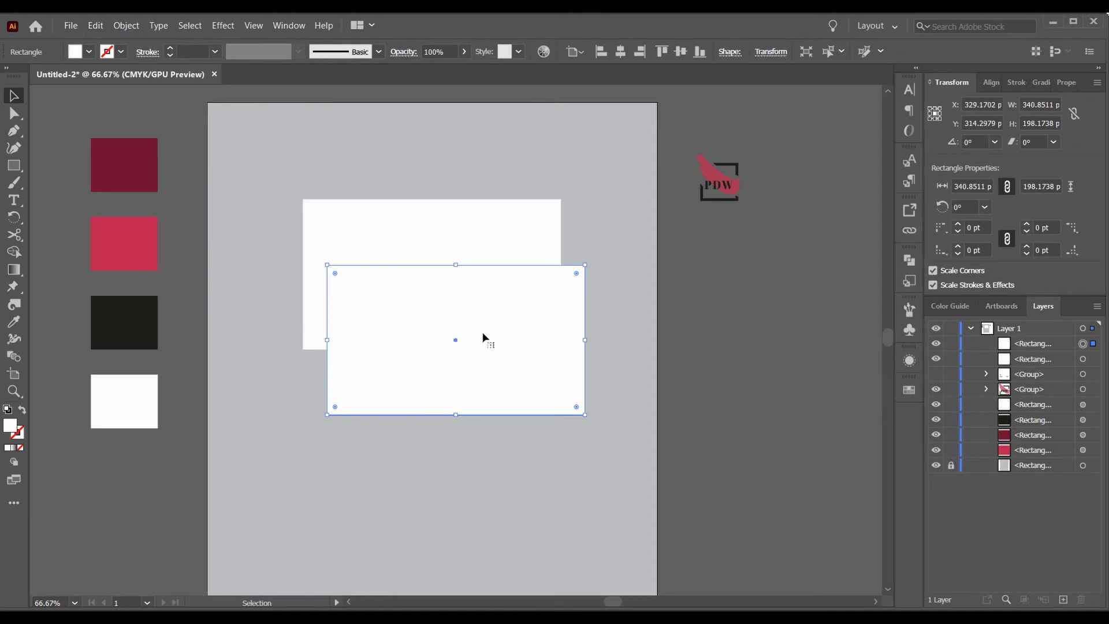
Align the pasted copy horizontally and vertically centred over the original white rectangle, and shift both slightly upward
drag(515, 386, 520, 392)
click(620, 52)
click(680, 52)
drag(419, 290, 415, 246)
click(394, 260)
Fill the top copy with the black swatch's colour and shorten it to a strip about 76 pt high along the card's lower edge
key(i)
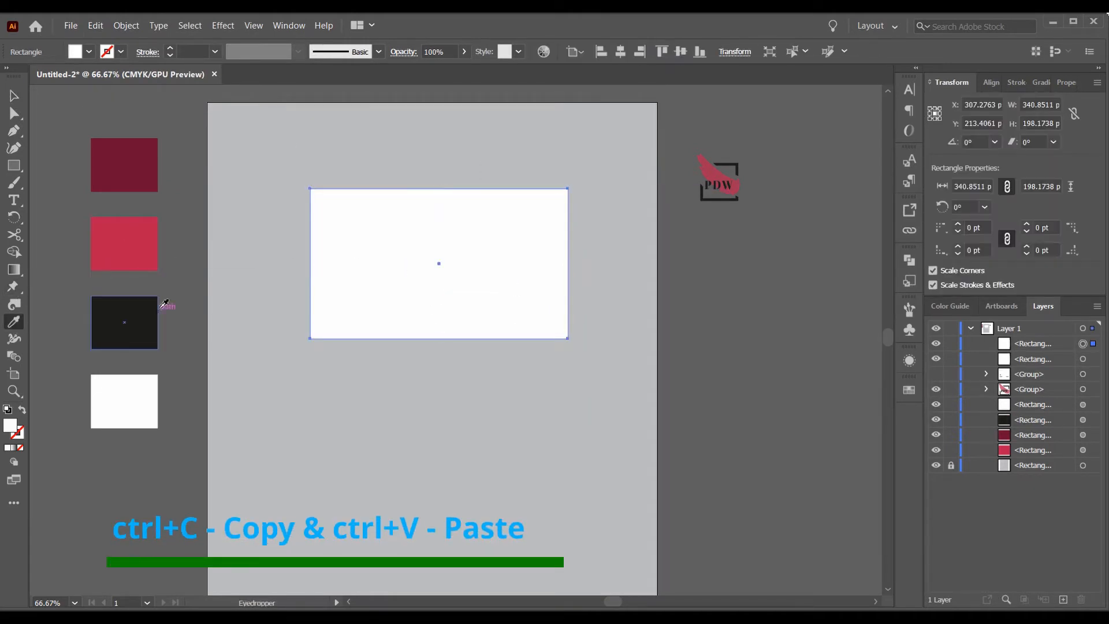
click(138, 305)
key(v)
drag(439, 188, 437, 281)
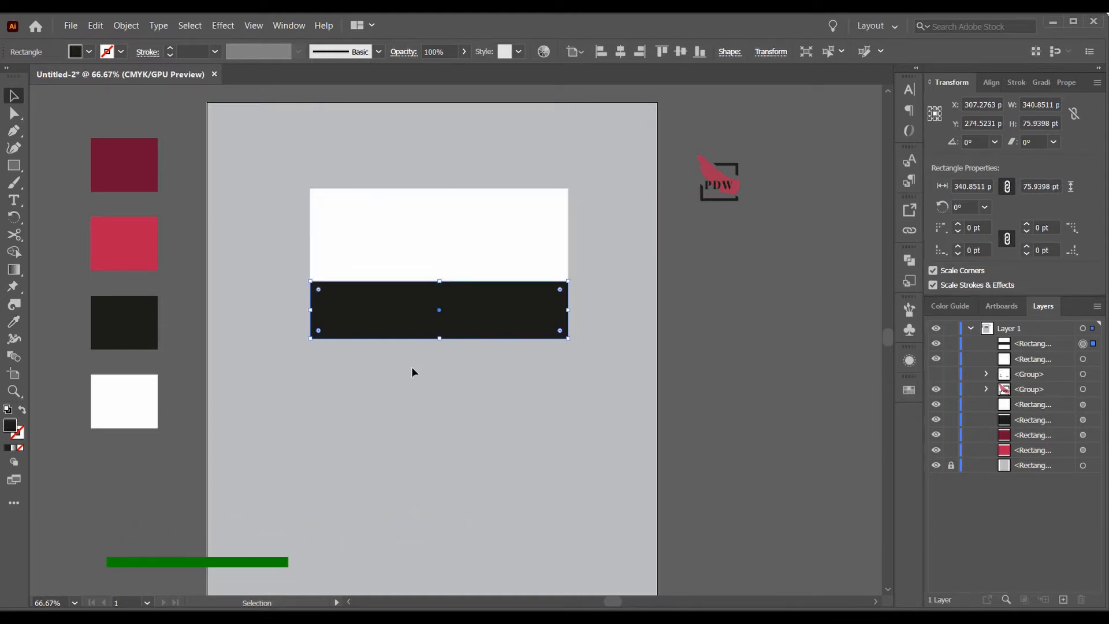
click(411, 366)
Draw a rectangle about 225 × 75.5 pt across the card's centre and fill it with the bright red swatch's colour
mouse_move(357, 254)
mouse_down()
mouse_move(459, 309)
mouse_move(524, 304)
mouse_up()
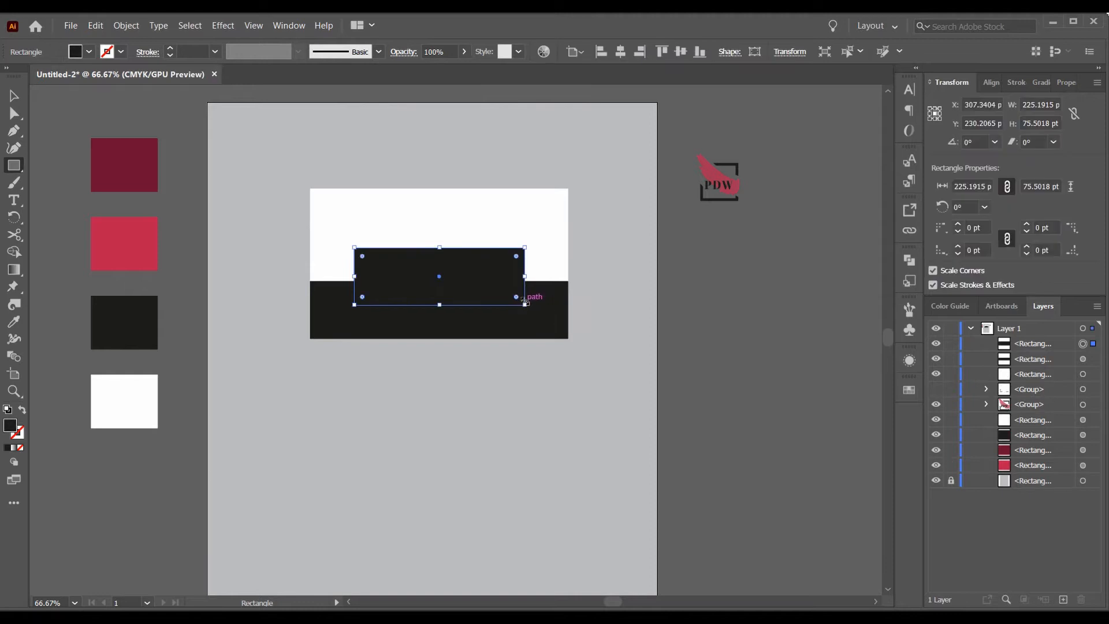
key(i)
click(138, 229)
key(v)
click(420, 409)
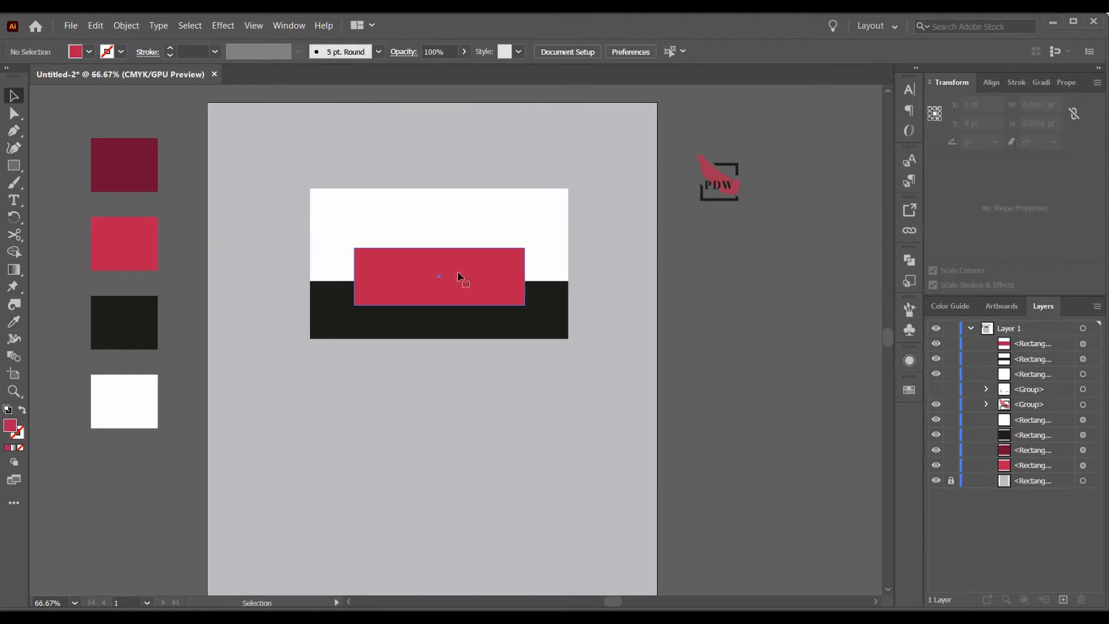
Move the red rectangle's two lower corners inward by about 30 pt each to form a trapezoid, and leave isolation mode
click(457, 274)
double_click(386, 267)
key(a)
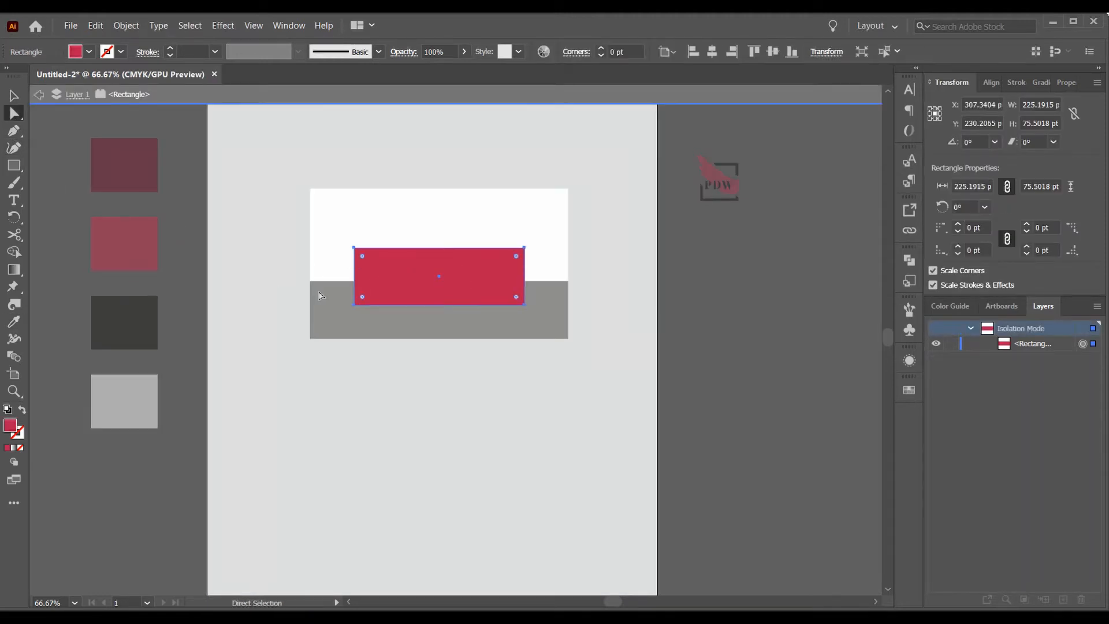
click(355, 308)
key(shift+Right)
key(shift+Right)
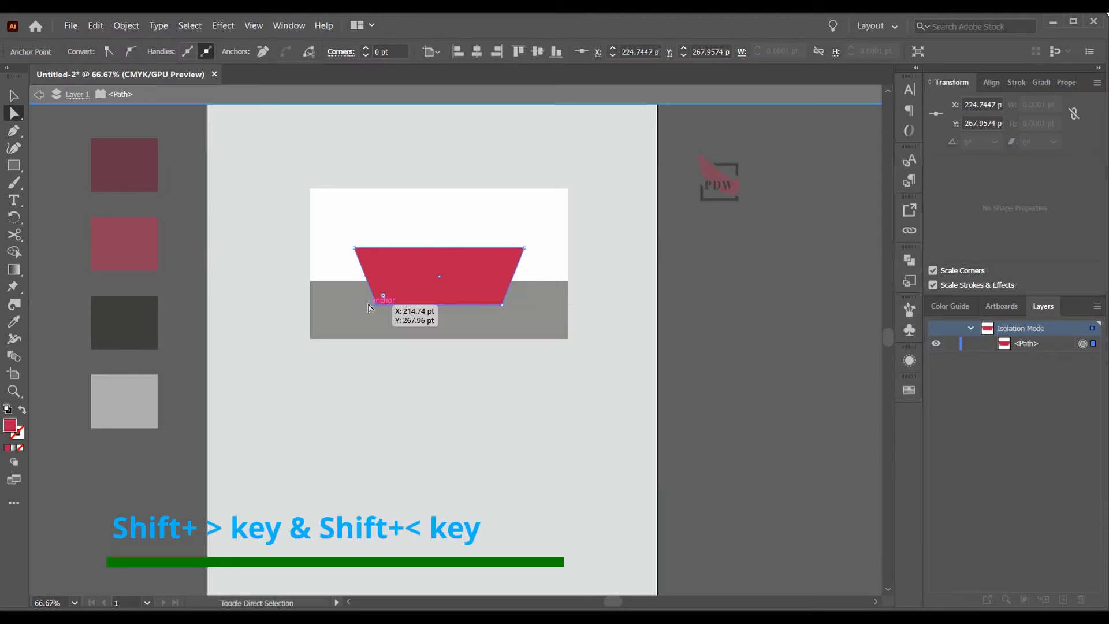
click(513, 376)
double_click(186, 146)
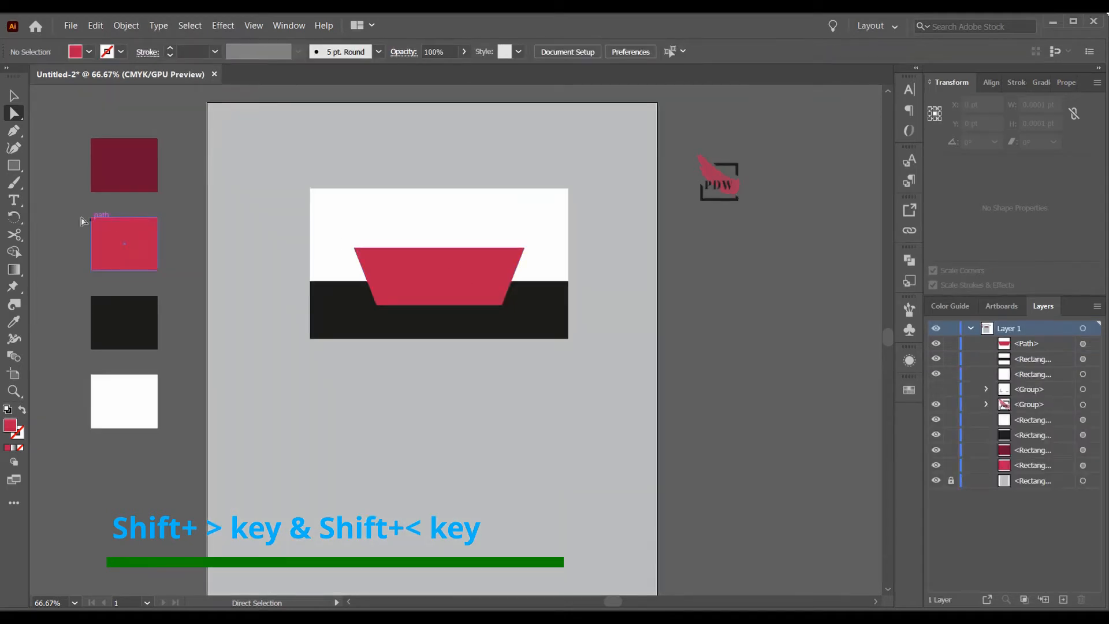
Draw a triangle with the Pen tool at the trapezoid's upper-right corner, using the dark maroon swatch's fill
click(106, 176)
click(14, 131)
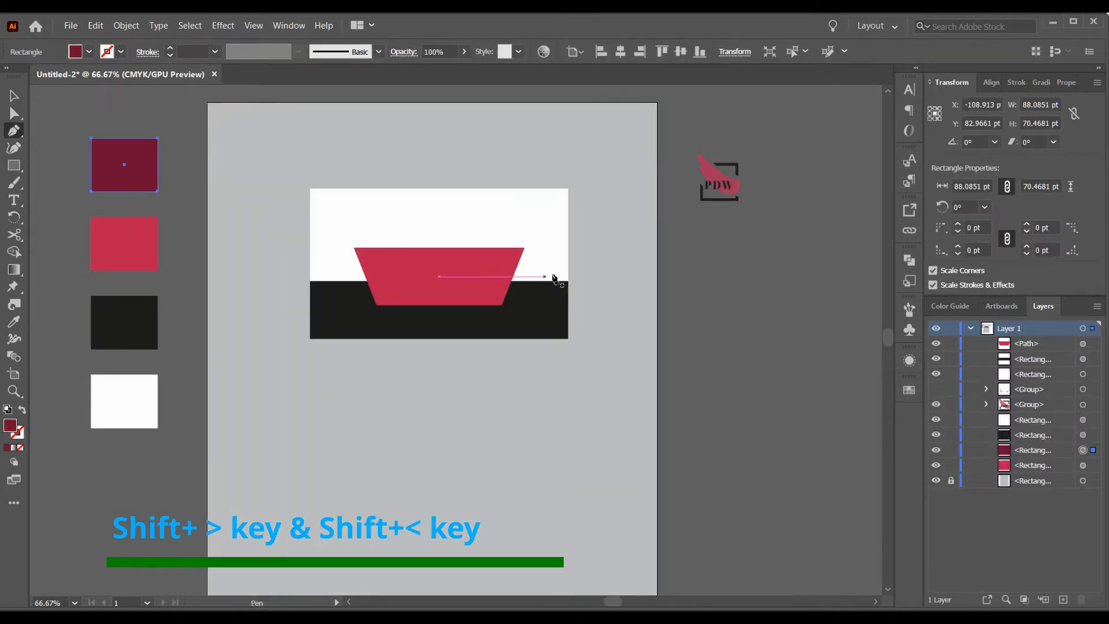
click(524, 248)
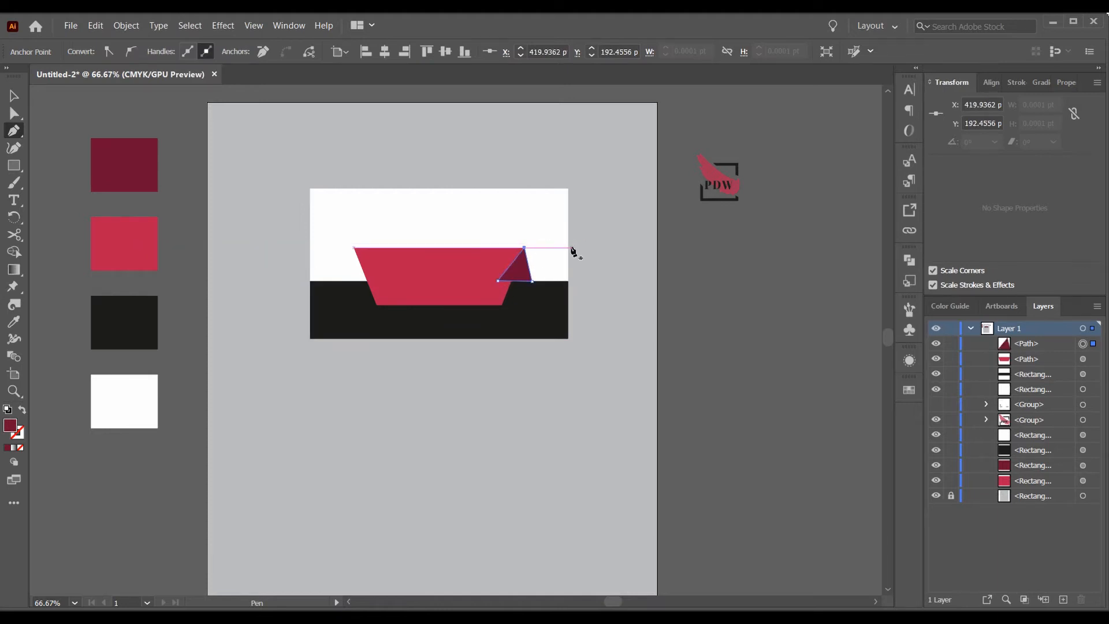
Bring the red trapezoid to the front so it overlaps the maroon triangle
key(v)
click(467, 275)
right_click(468, 274)
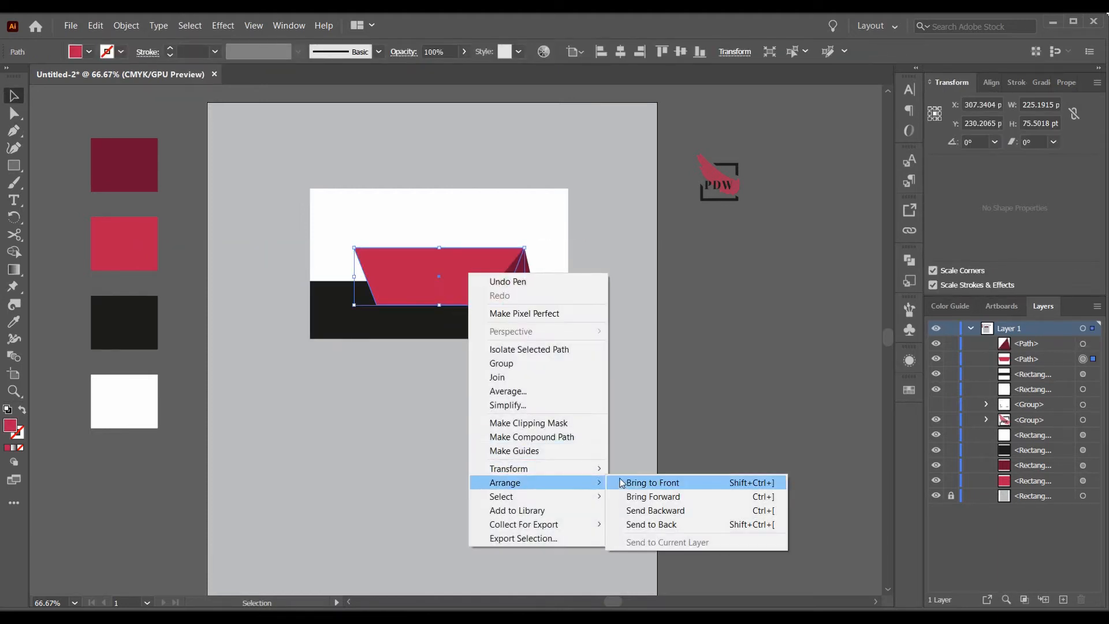
click(621, 482)
click(537, 430)
Duplicate the maroon triangle to the trapezoid's left side and reflect the copy across the vertical axis
drag(529, 276, 357, 273)
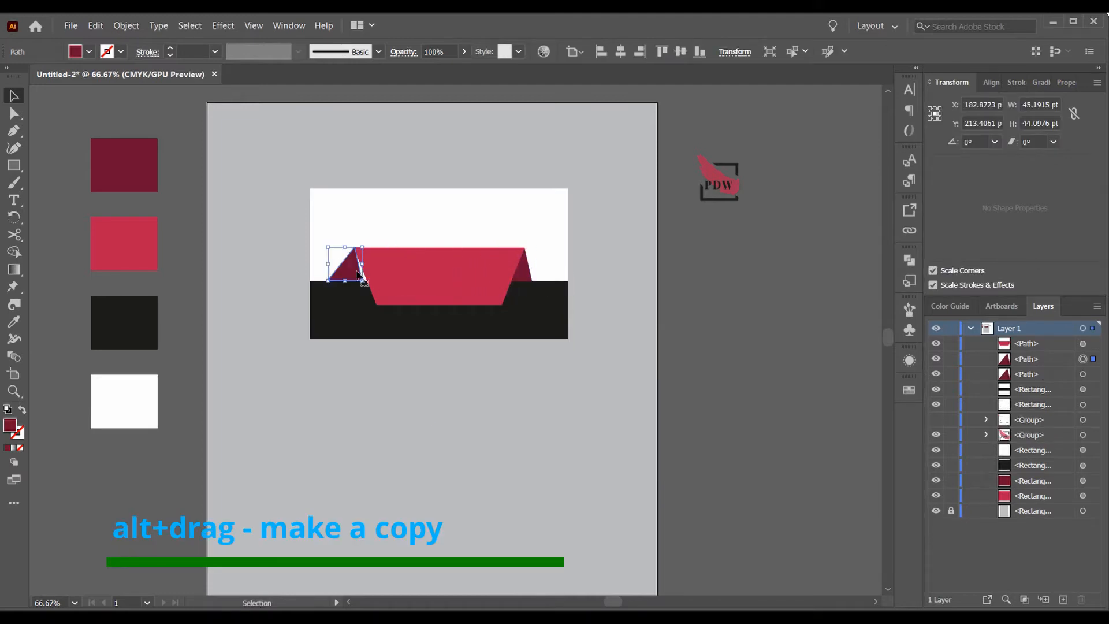
right_click(354, 270)
mouse_move(425, 466)
click(565, 515)
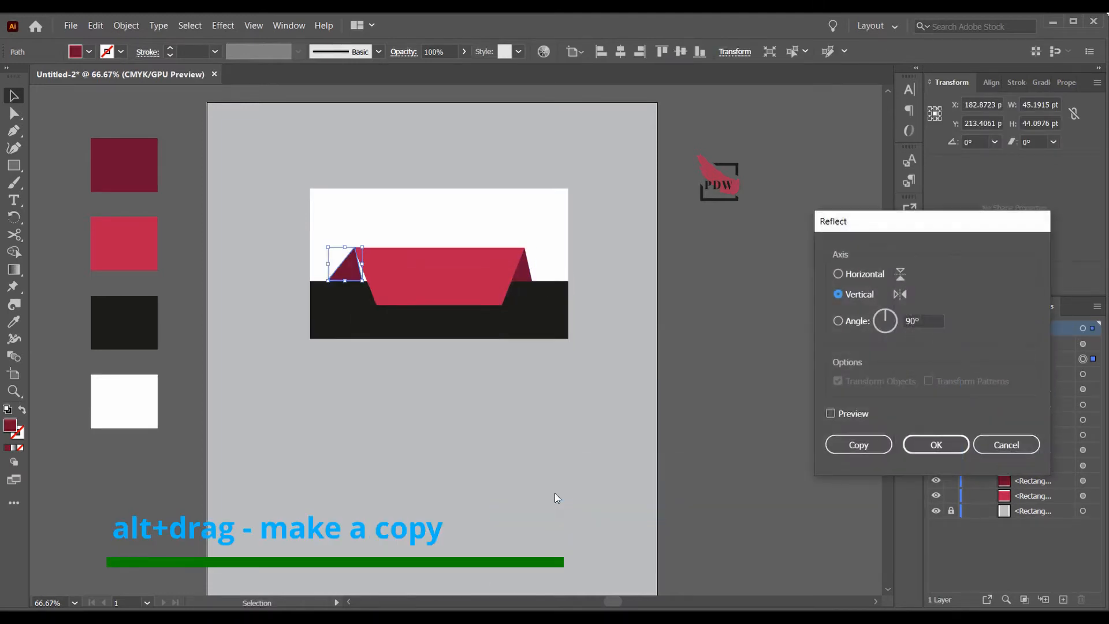
click(843, 414)
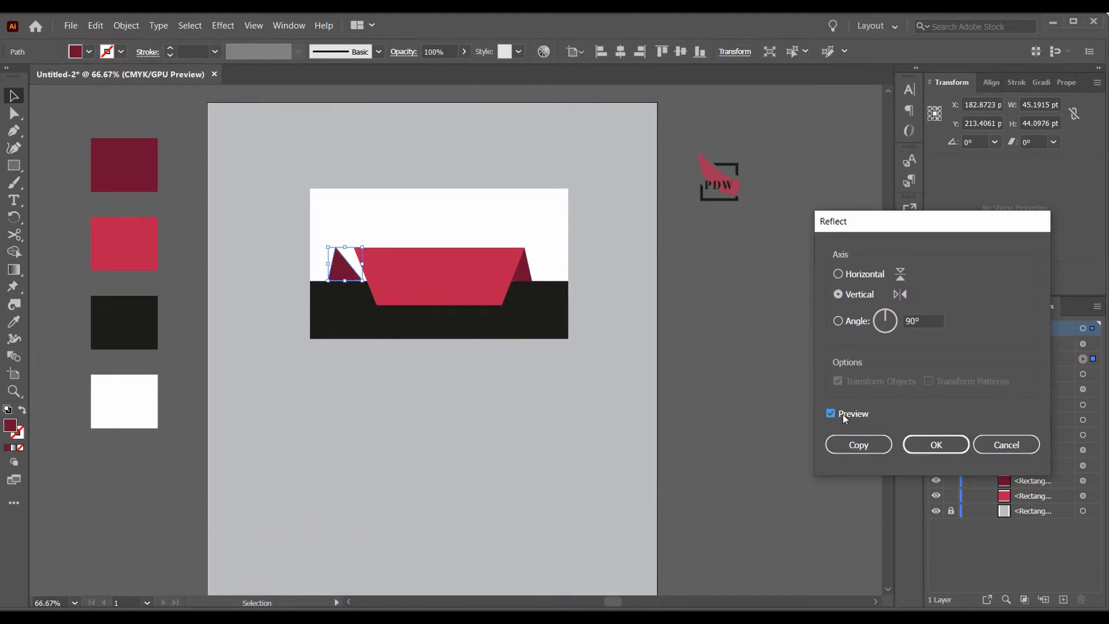
click(932, 444)
Place the mirrored triangle against the trapezoid's upper-left corner and stretch it to about 47.6 pt high
drag(353, 263, 322, 258)
key(ctrl+shift+a)
scroll(380, 280, up, 2)
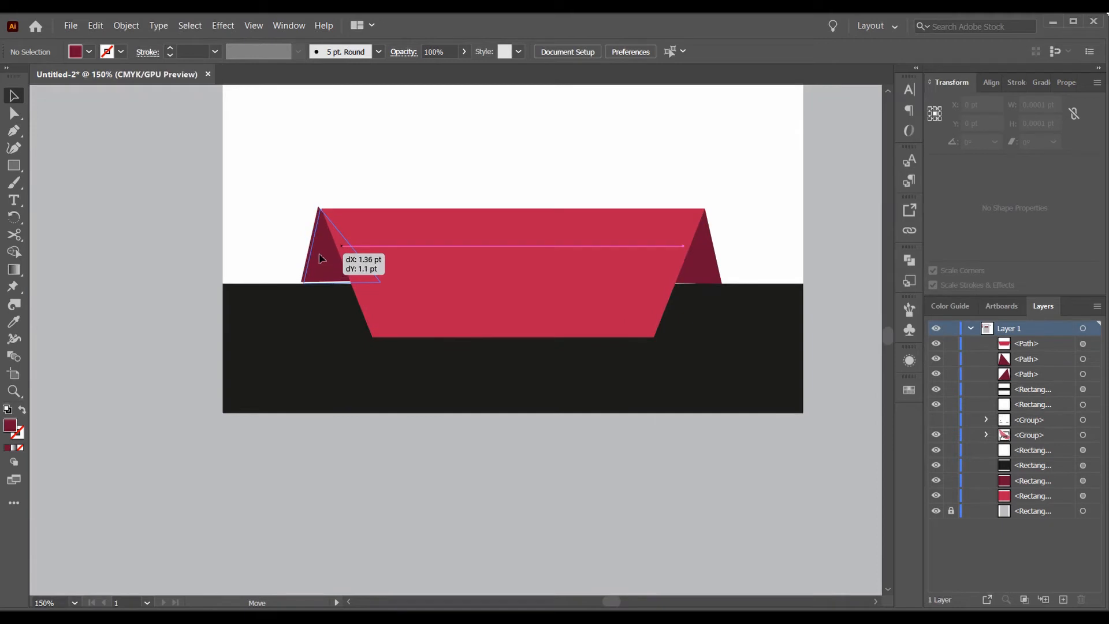
drag(322, 252, 323, 252)
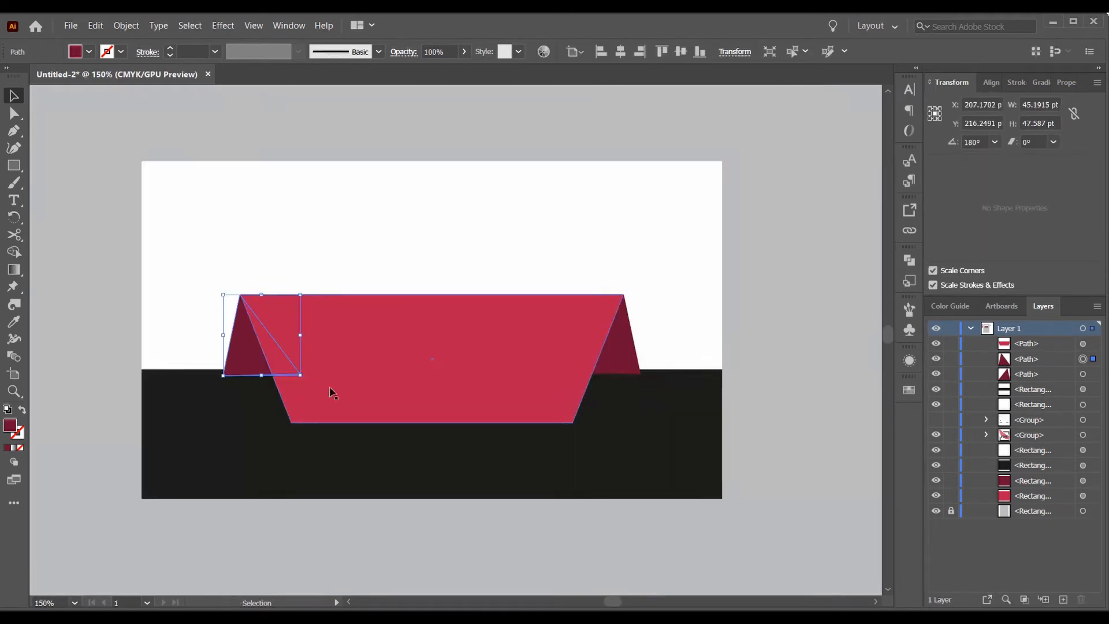
Bring the black strip forward two levels so it sits in front of both maroon triangles
click(610, 436)
right_click(624, 429)
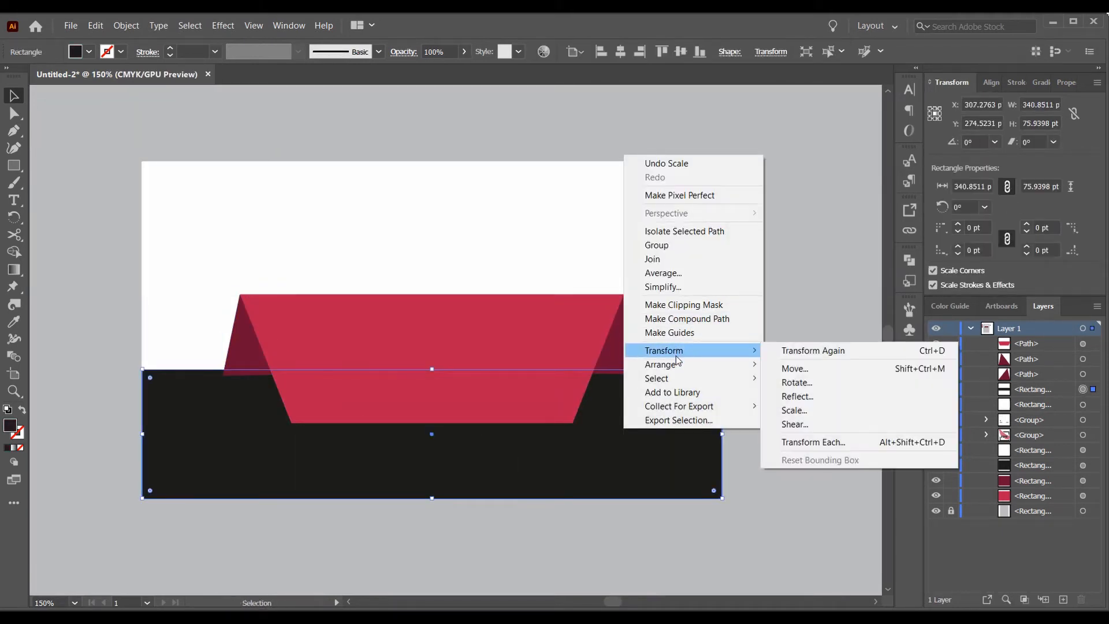
mouse_move(677, 366)
click(832, 379)
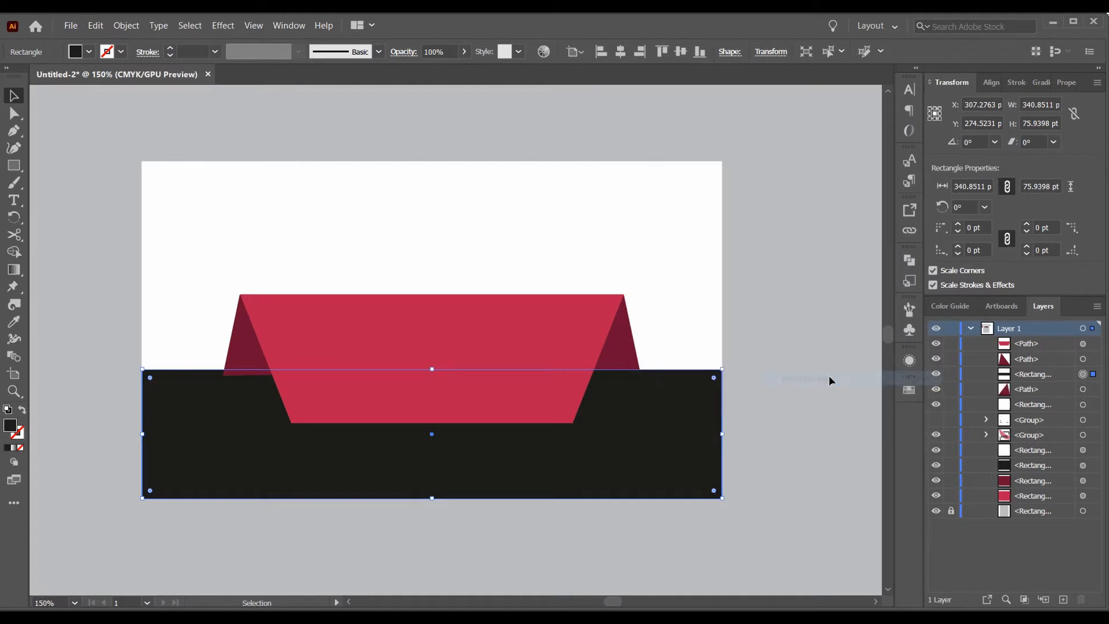
right_click(211, 407)
mouse_move(252, 340)
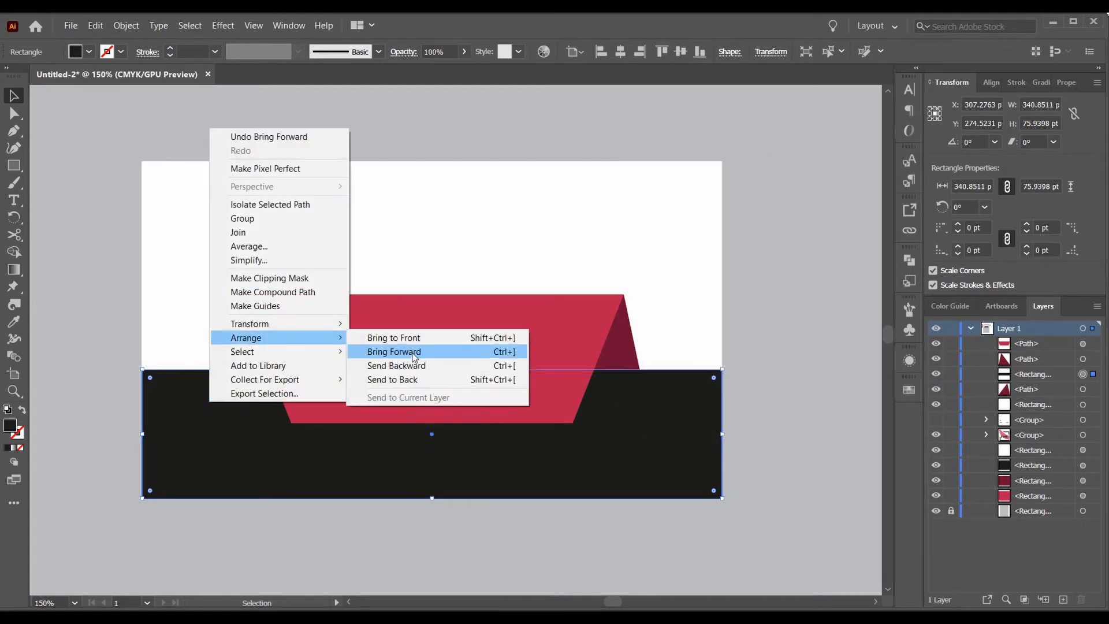
click(394, 351)
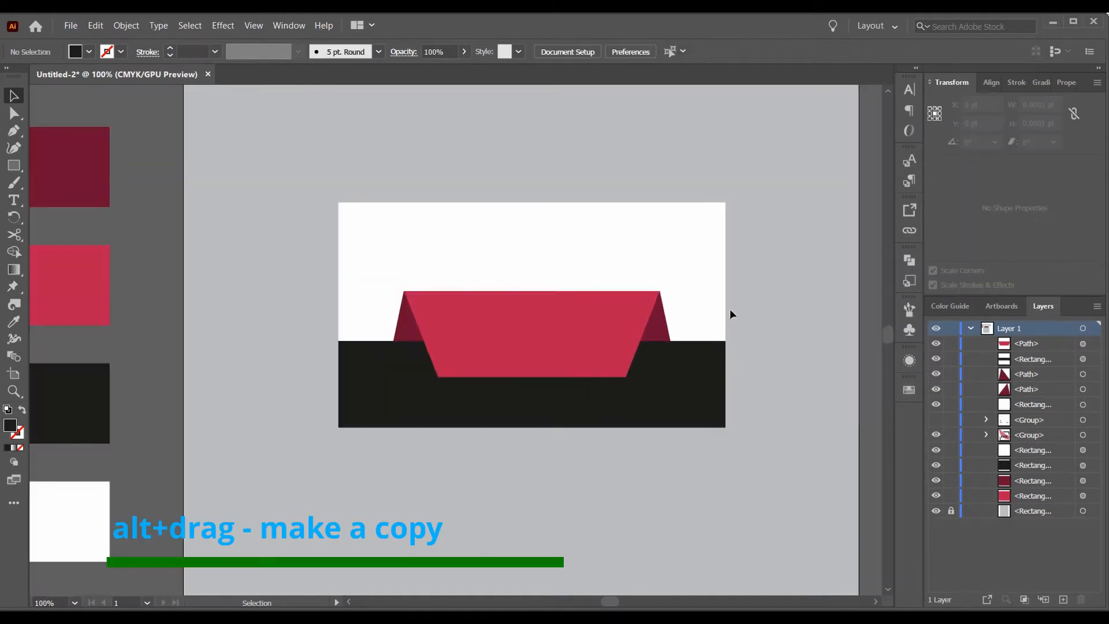
Select the red trapezoid, both maroon triangles and the black strip, and place a copy of them beside the artboard's right edge
scroll(731, 312, down, 2)
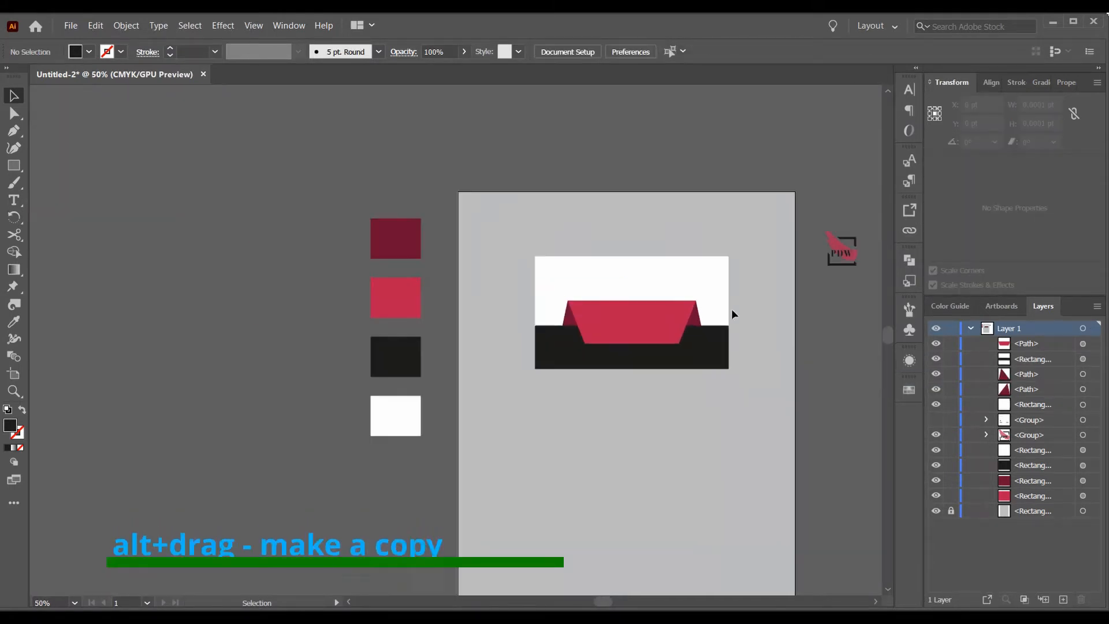
drag(731, 312, 541, 323)
click(374, 315)
shift+click(502, 319)
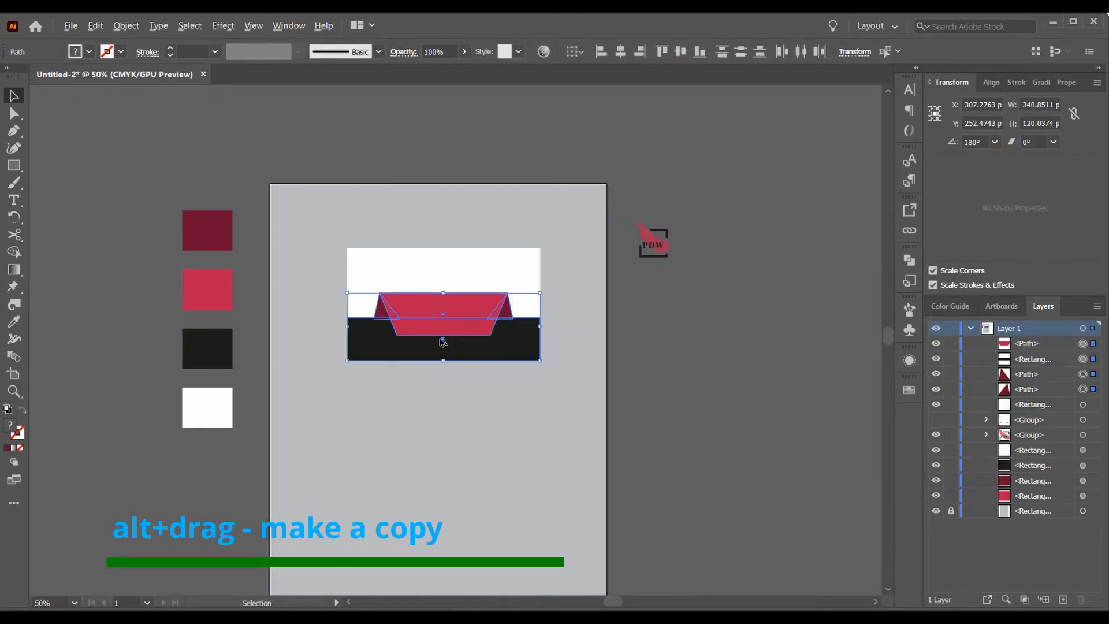
alt+drag(440, 338, 780, 348)
click(623, 349)
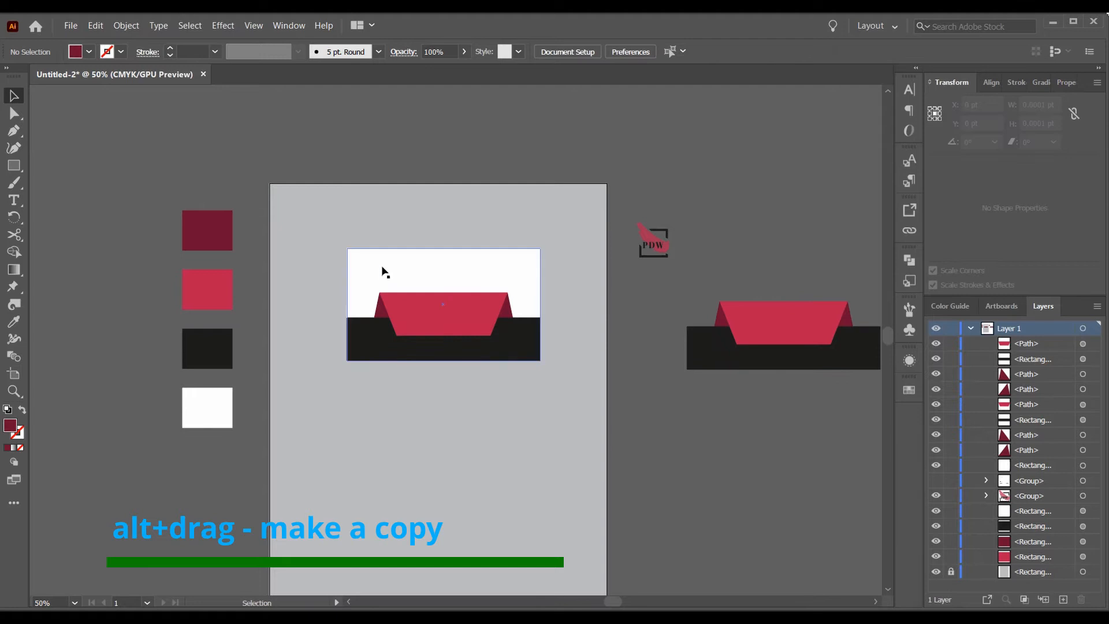
Place a copy of the card's white rectangle below the card on the artboard
scroll(382, 272, down, 2)
alt+drag(434, 198, 428, 419)
click(606, 406)
Try to move the PDW logo onto the card's white area, and undo the move
drag(373, 345, 418, 417)
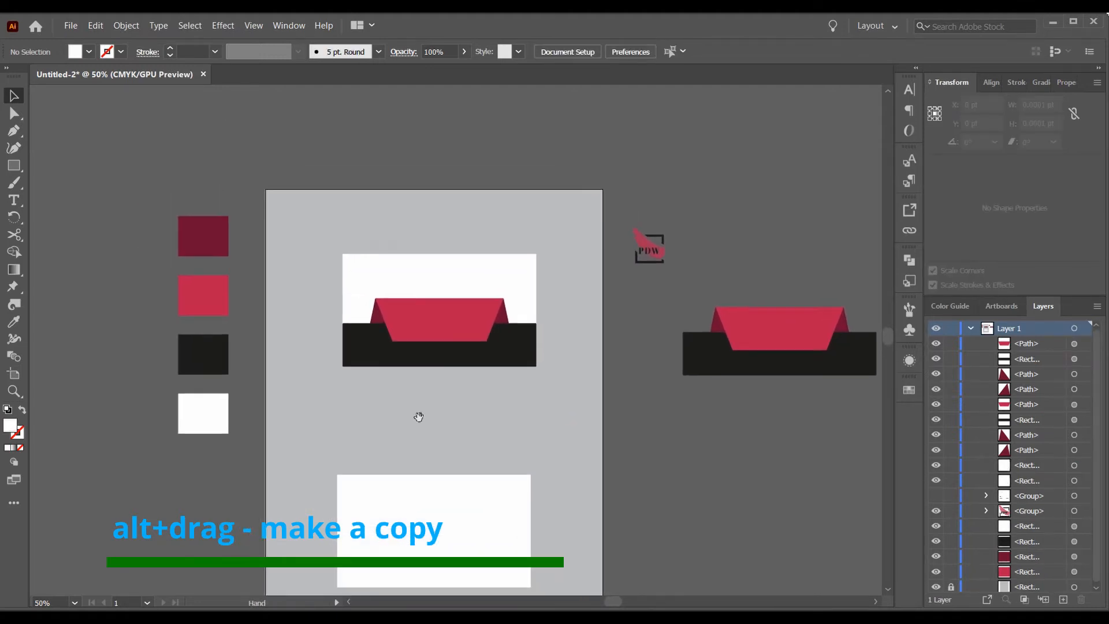
alt+drag(646, 246, 449, 283)
click(653, 257)
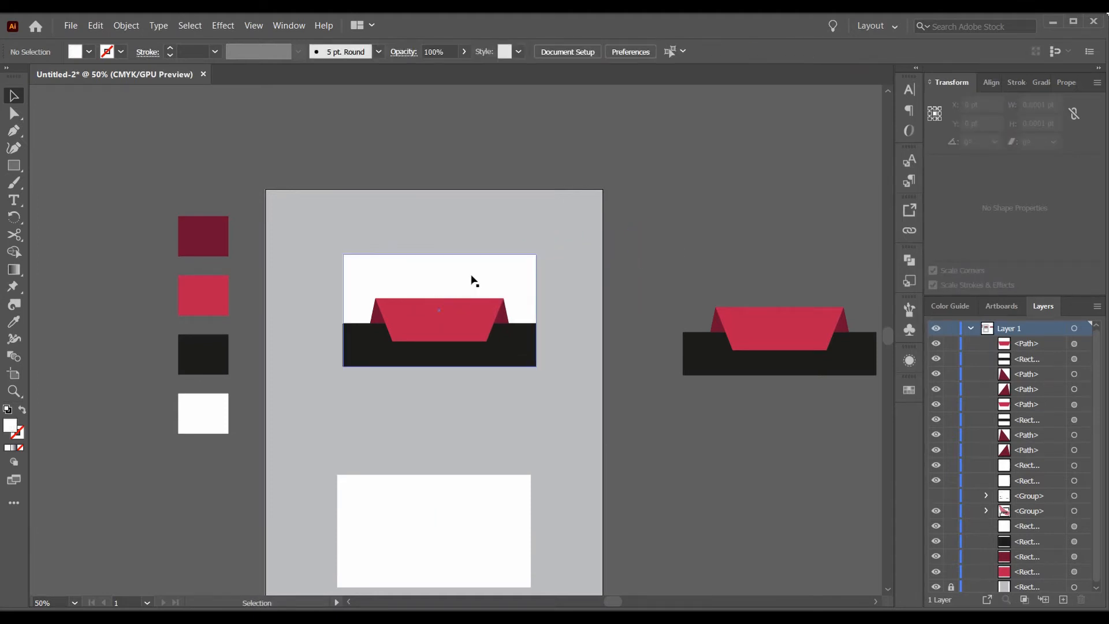
key(ctrl+z)
Group the upper card's white rectangle, black strip, red trapezoid and maroon triangles together
click(424, 318)
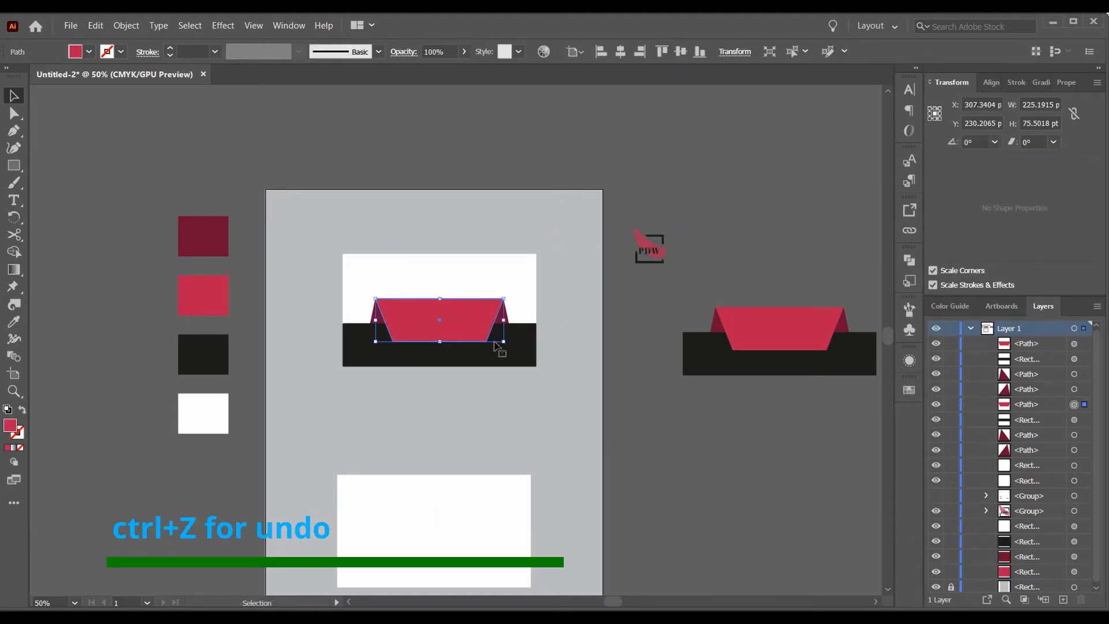
click(296, 232)
drag(564, 383, 564, 383)
right_click(479, 312)
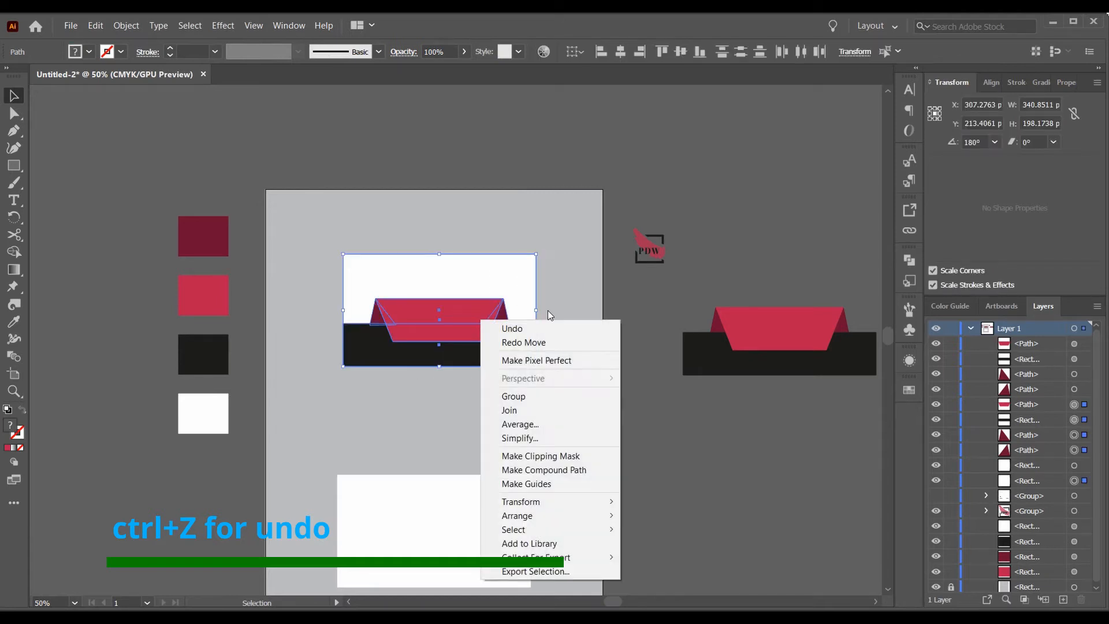
click(529, 398)
click(502, 384)
Move the PDW logo onto the card's white area above the trapezoid and bring it to the front
drag(658, 260, 442, 276)
right_click(442, 275)
mouse_move(527, 431)
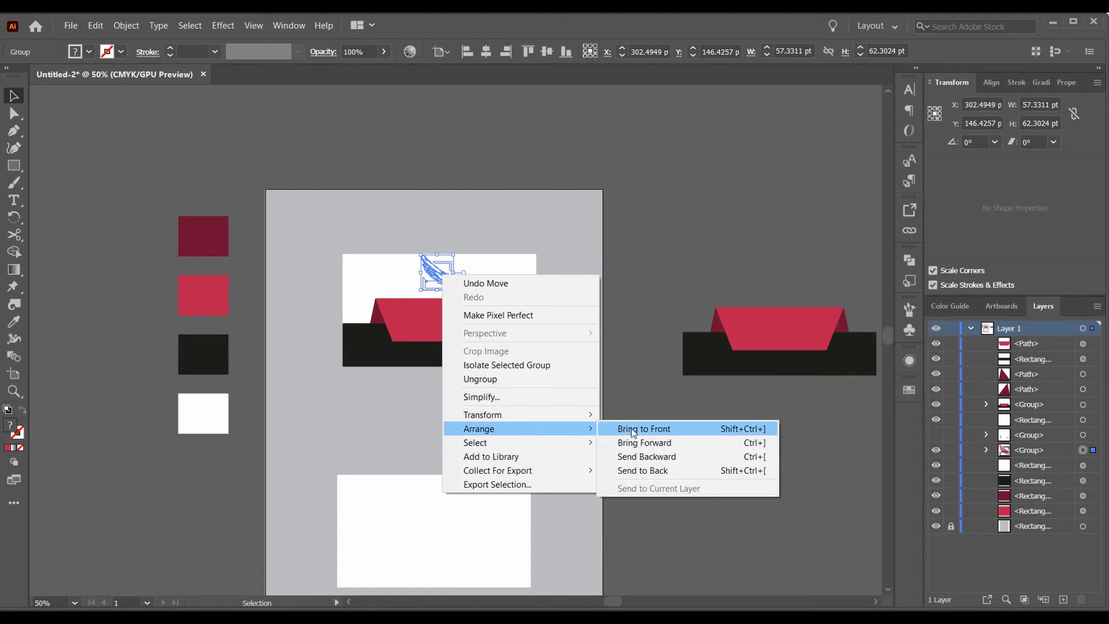
click(641, 427)
click(631, 404)
Scale the PDW logo down to about 41 × 45 pt above the trapezoid and ungroup it
key(ctrl+1)
drag(444, 240, 464, 269)
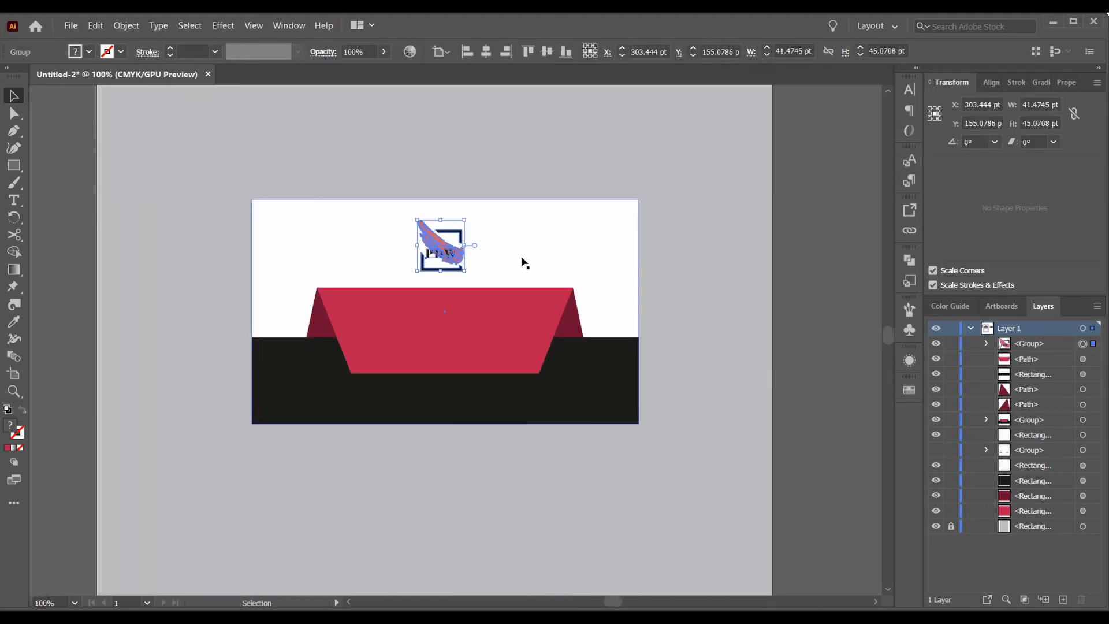
right_click(445, 247)
click(472, 350)
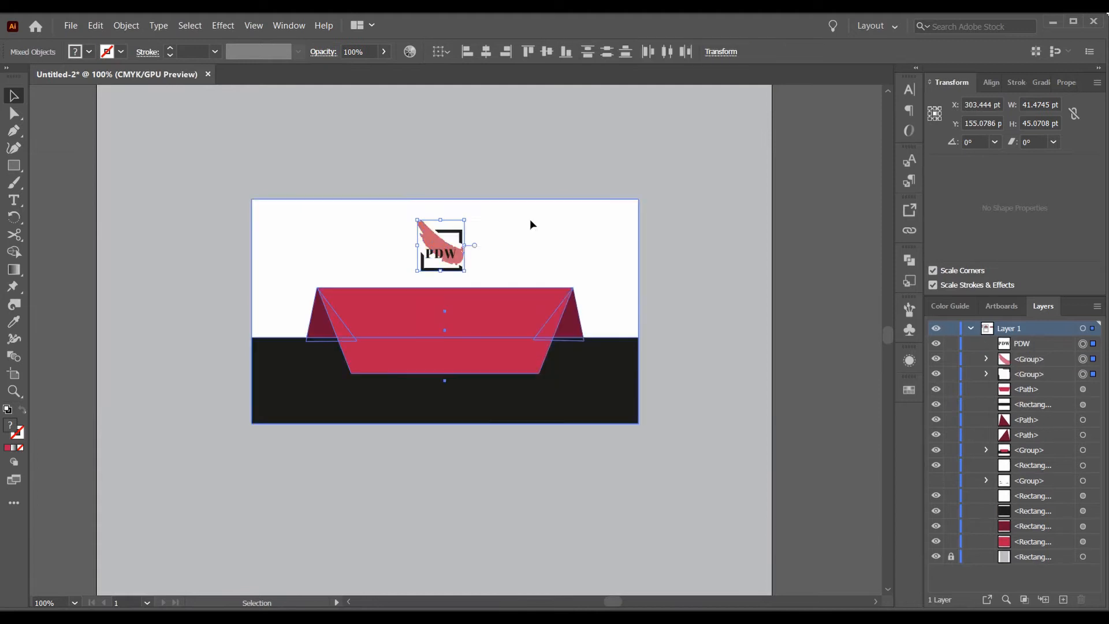
Duplicate the PDW logo's red brush stroke by copying it and pasting the copy directly in front
click(420, 225)
right_click(419, 224)
click(475, 241)
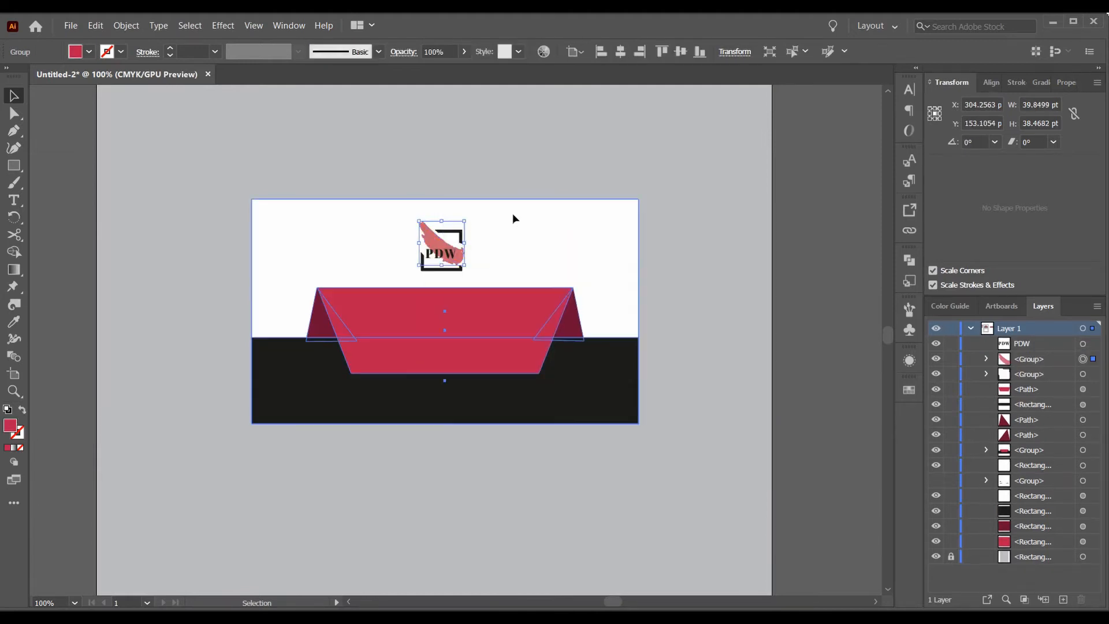
click(96, 26)
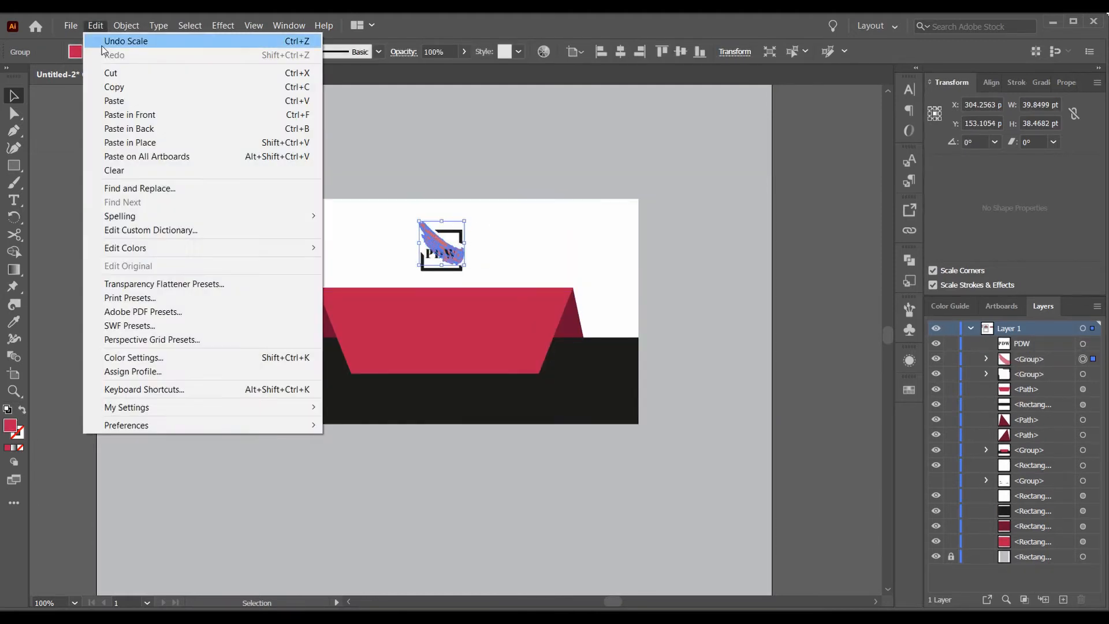
click(114, 87)
click(95, 25)
click(114, 100)
key(ctrl+z)
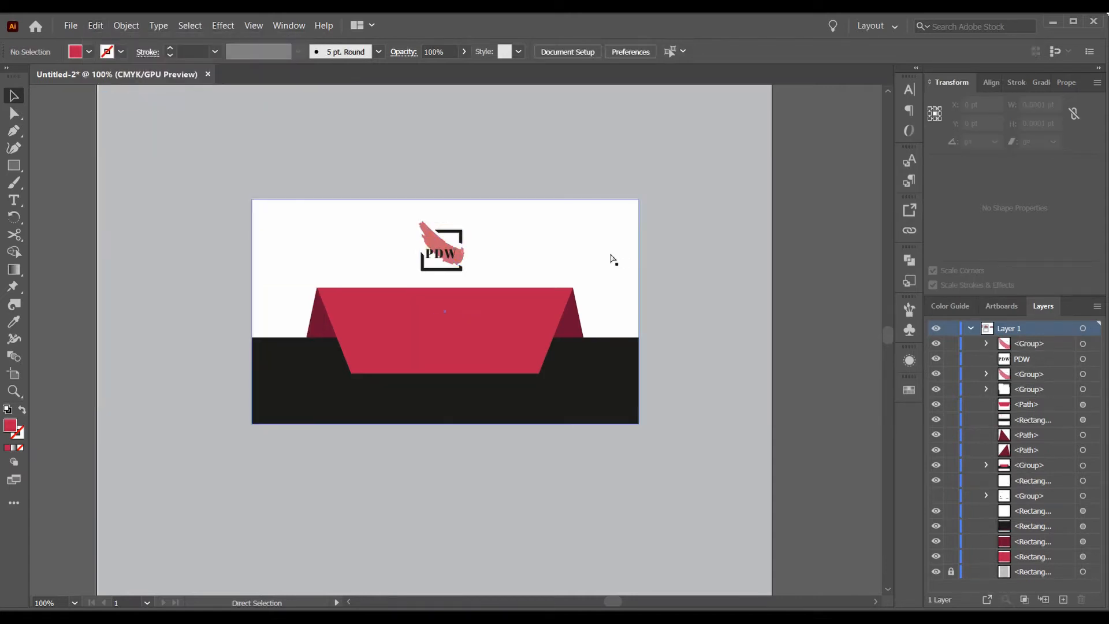
click(95, 25)
click(129, 115)
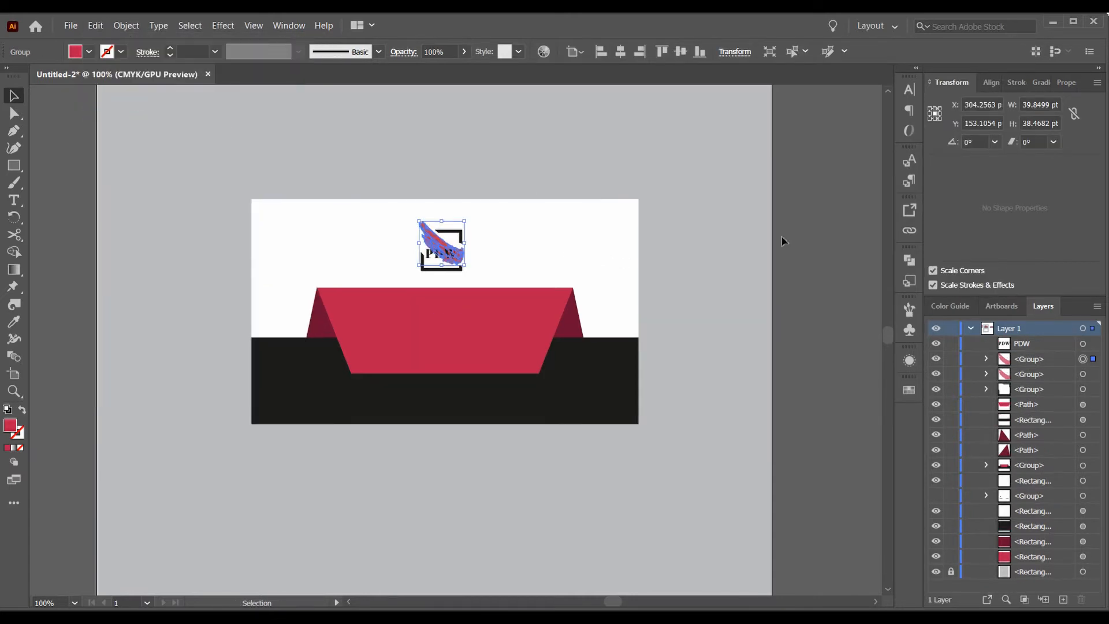
click(695, 227)
Add the point text "PixDesign World" on the grey area below the upper card
scroll(822, 237, down, 1)
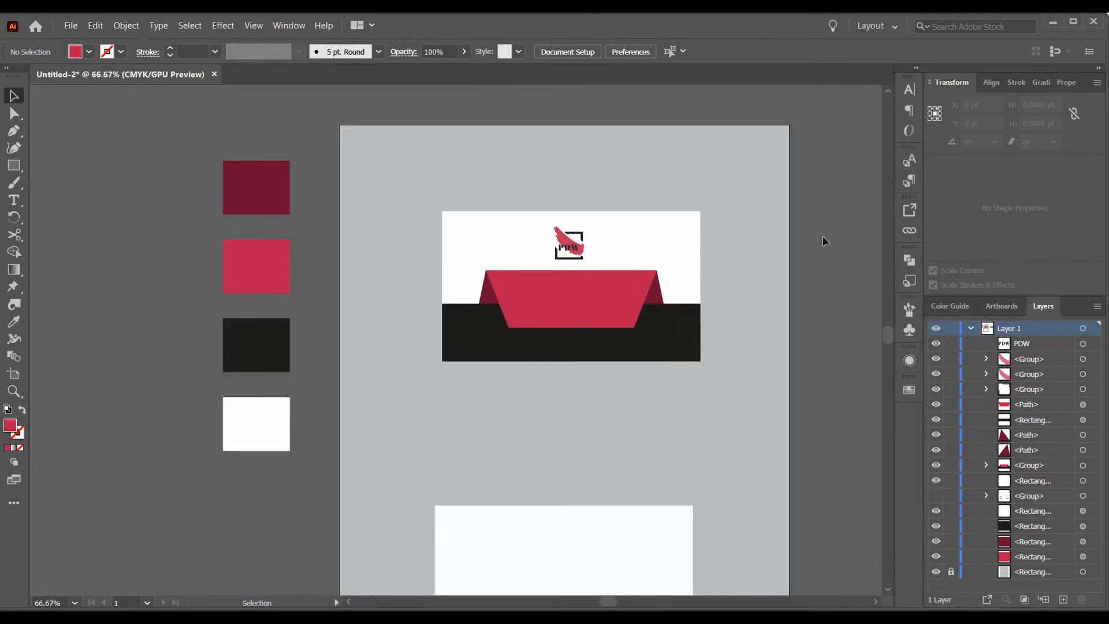
drag(731, 265, 648, 260)
scroll(670, 248, down, 1)
scroll(632, 272, up, 1)
key(t)
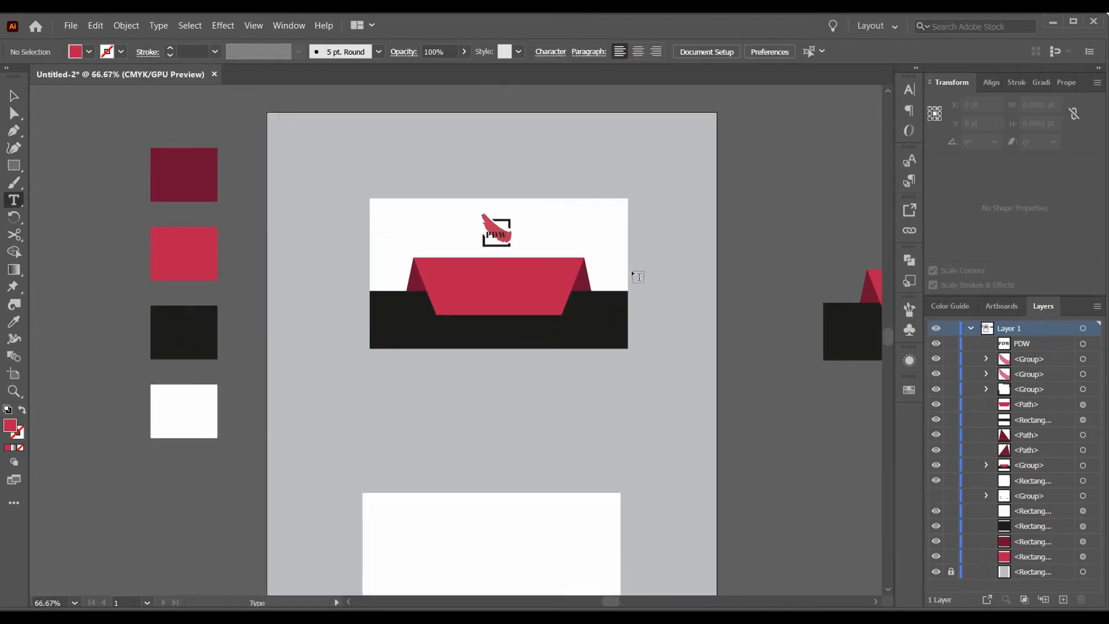
click(451, 372)
text(PIXDESIGN WORLD)
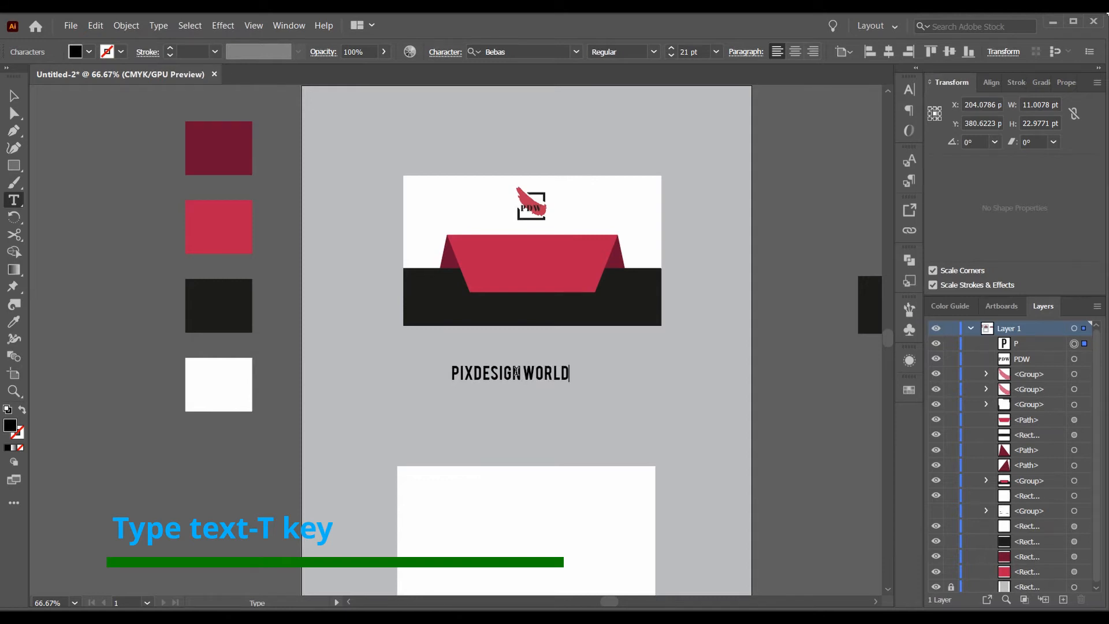
key(Escape)
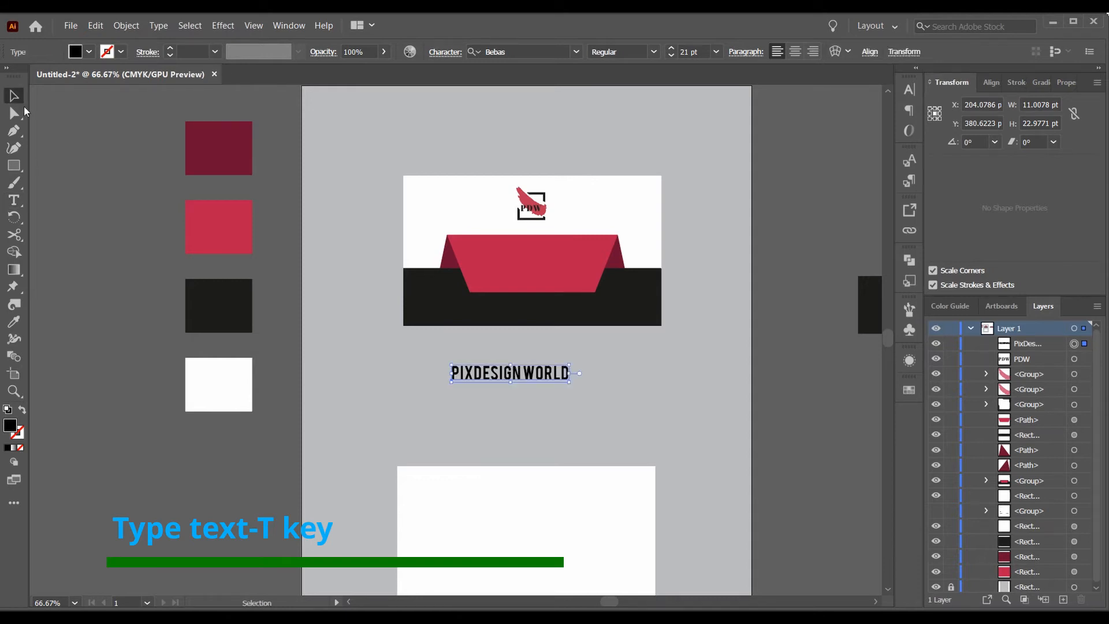
Move the "PixDesign World" text onto the red trapezoid and fill it white
key(v)
drag(515, 372, 538, 264)
click(89, 51)
click(26, 77)
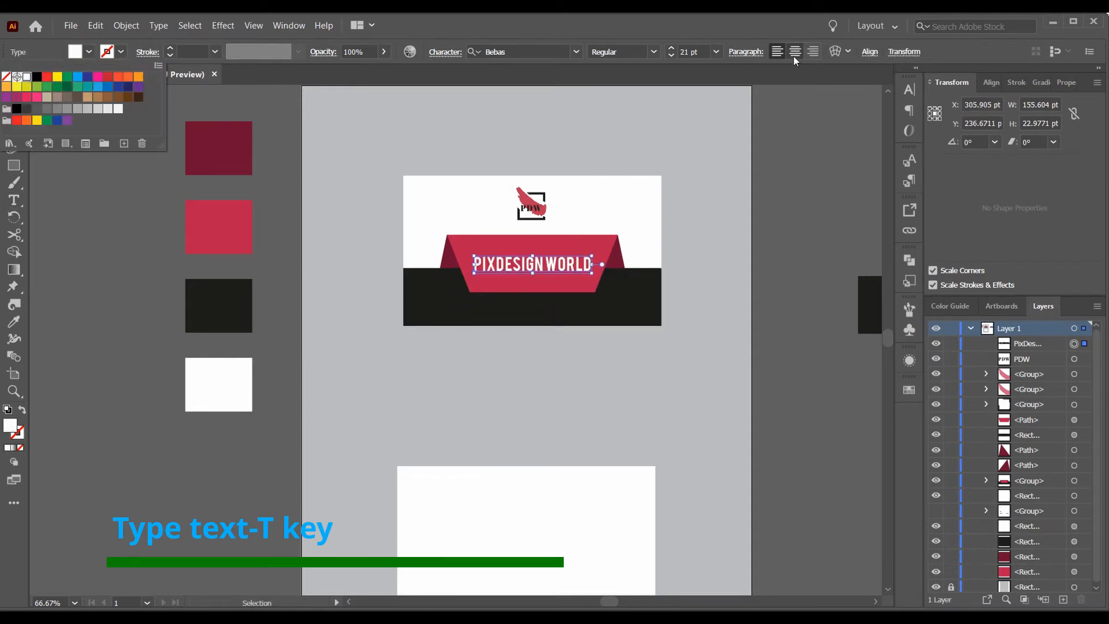
Set the font of the "PixDesign World" text to BodoniFLF Bold
click(909, 89)
click(883, 104)
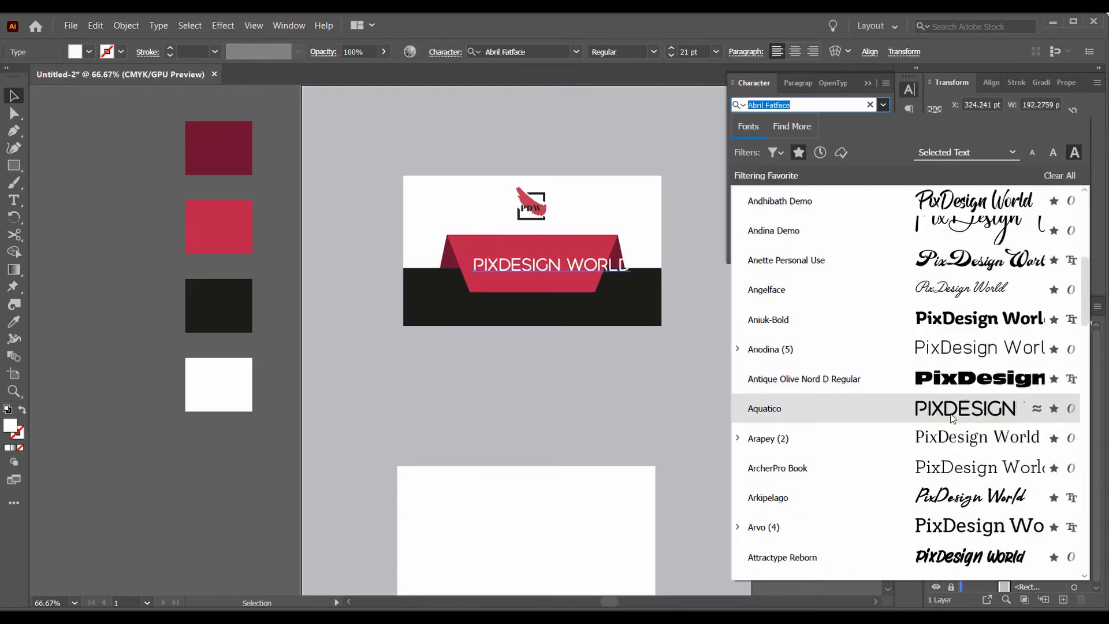
scroll(952, 456, down, 3)
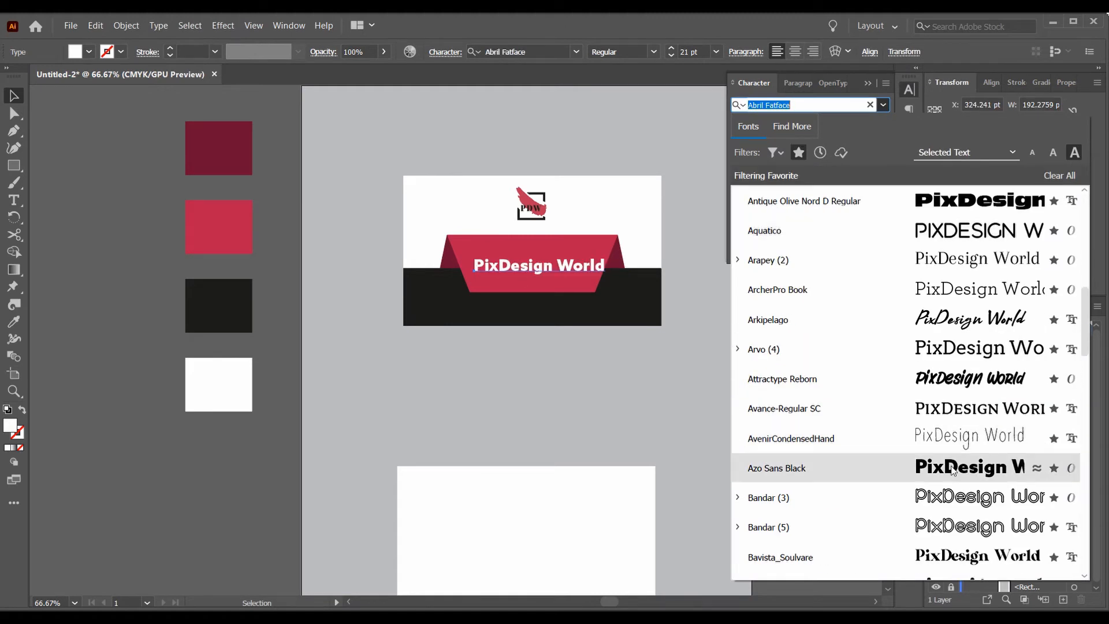
scroll(953, 462, down, 5)
click(962, 475)
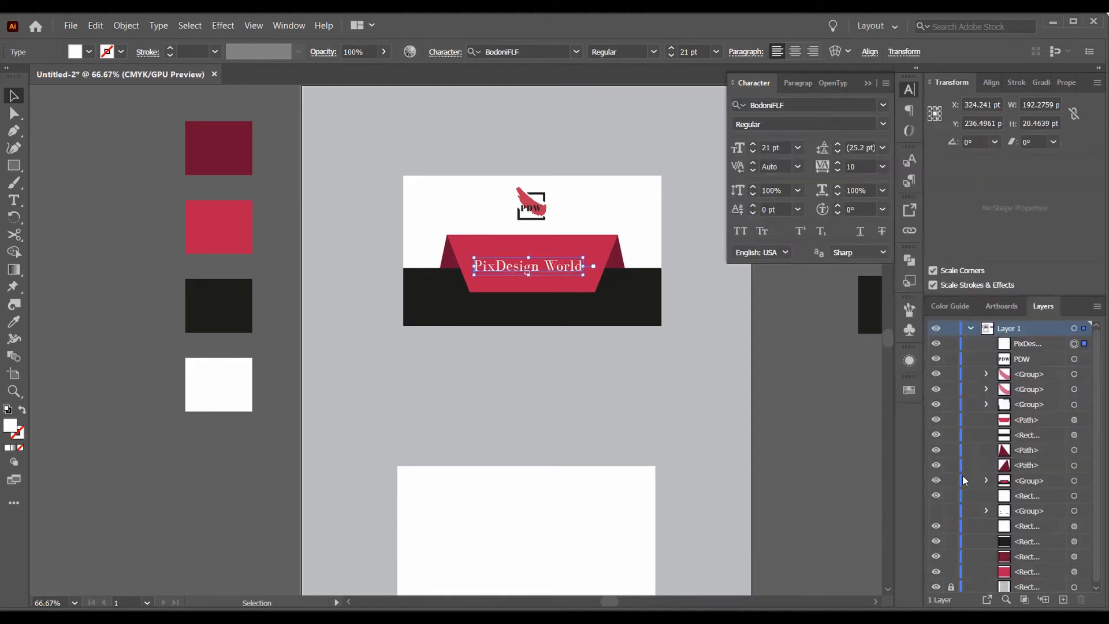
click(881, 129)
click(767, 172)
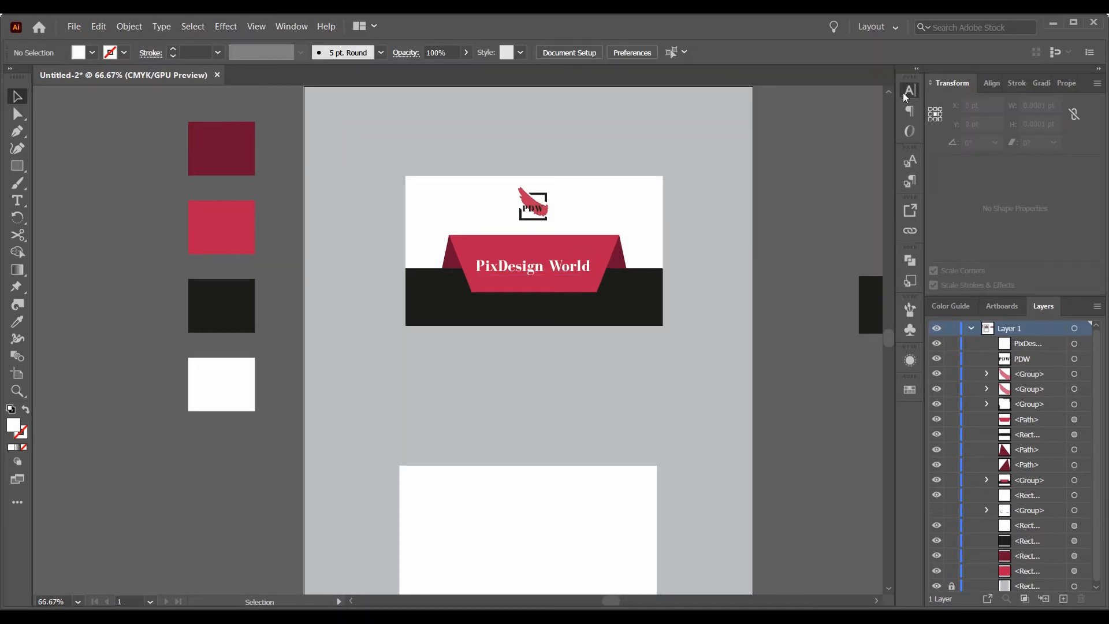
Add the text "Company Tag line" in Aleo Light on the upper card's black strip
click(908, 90)
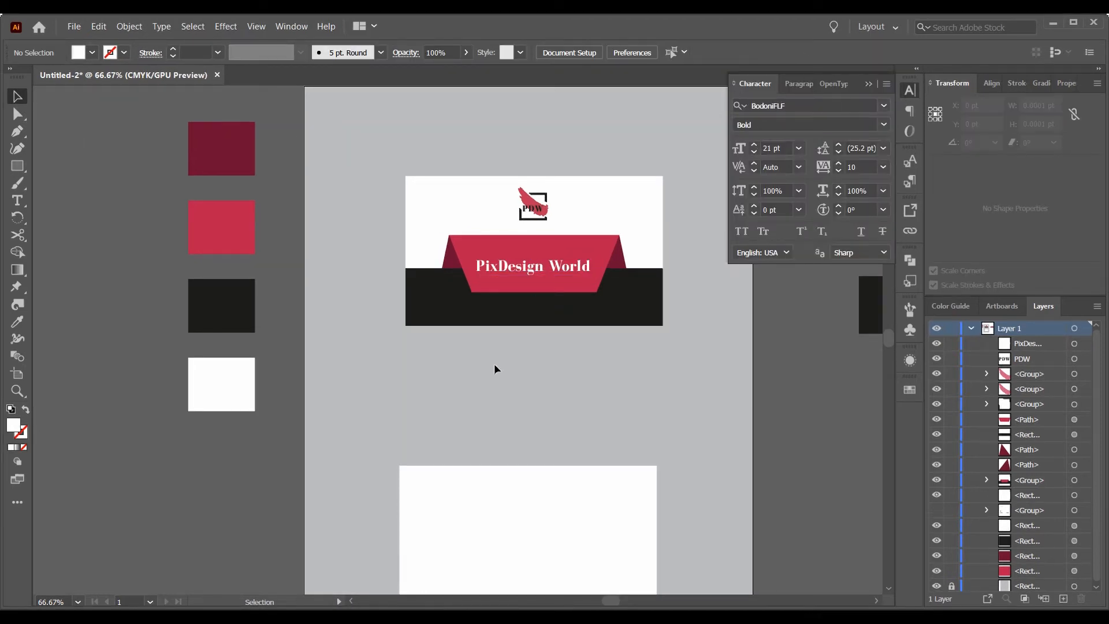
key(t)
click(883, 105)
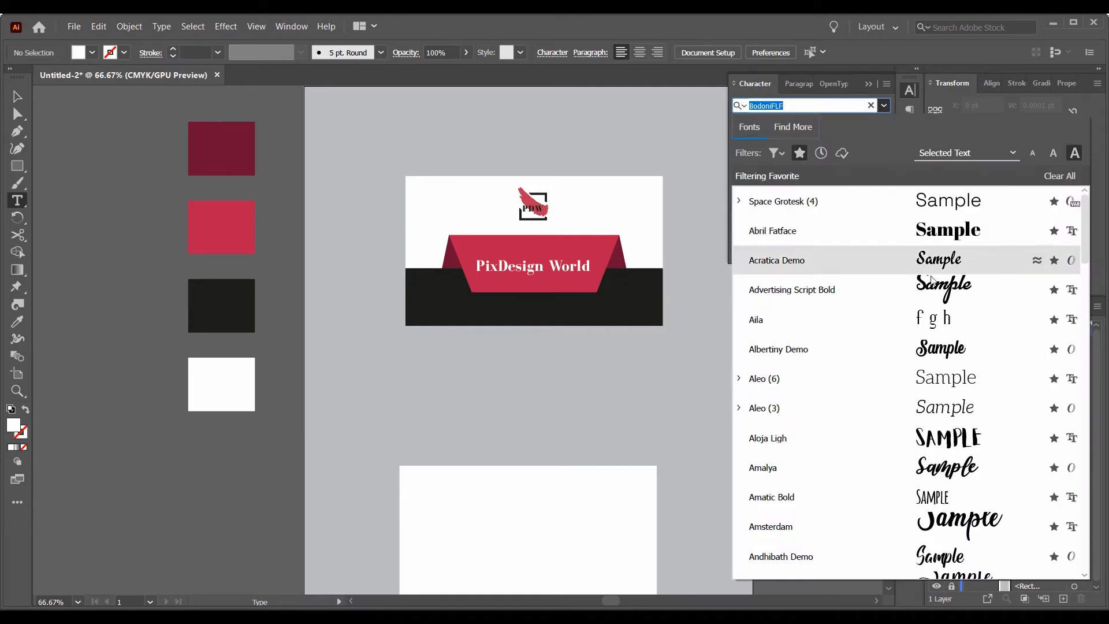
click(947, 378)
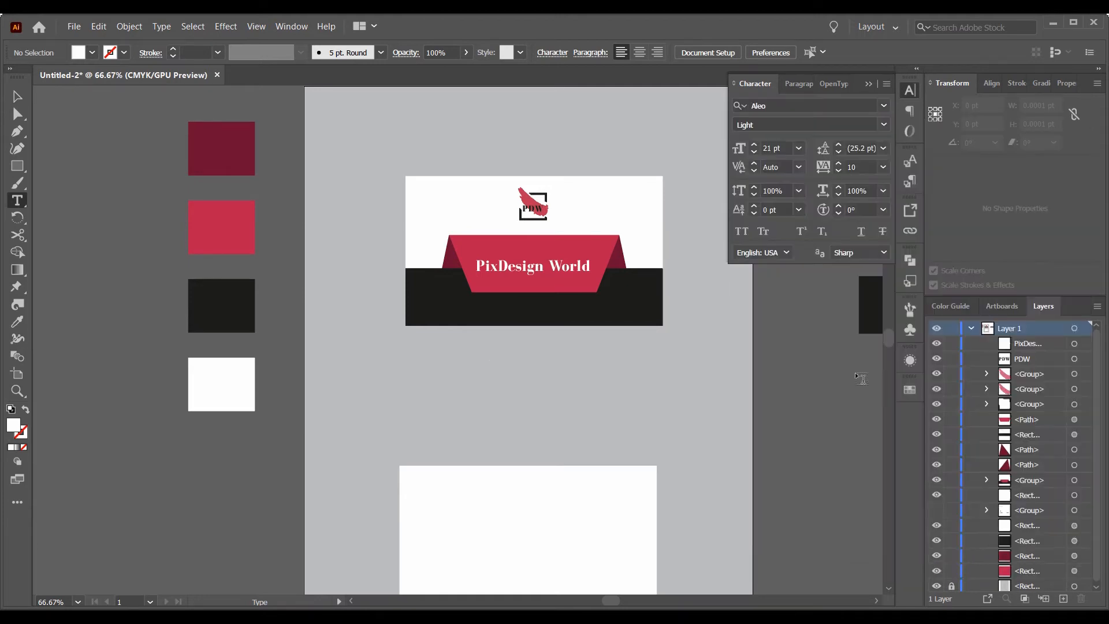
click(480, 306)
text(Tag line)
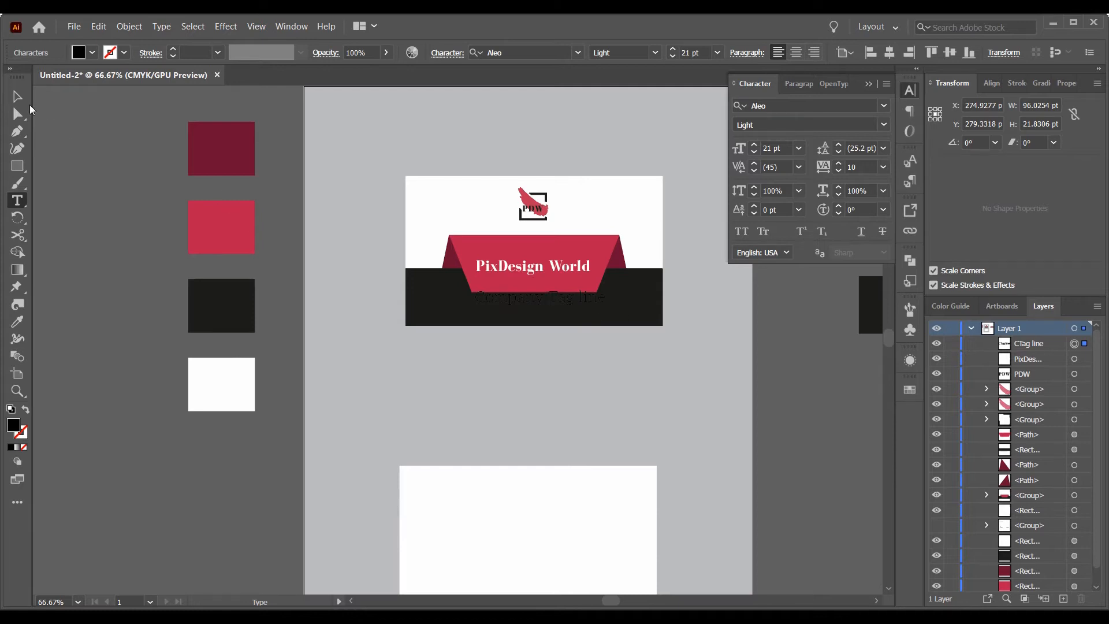
Fill the "Company Tag line" text white and set its tracking to 200
click(18, 96)
click(89, 52)
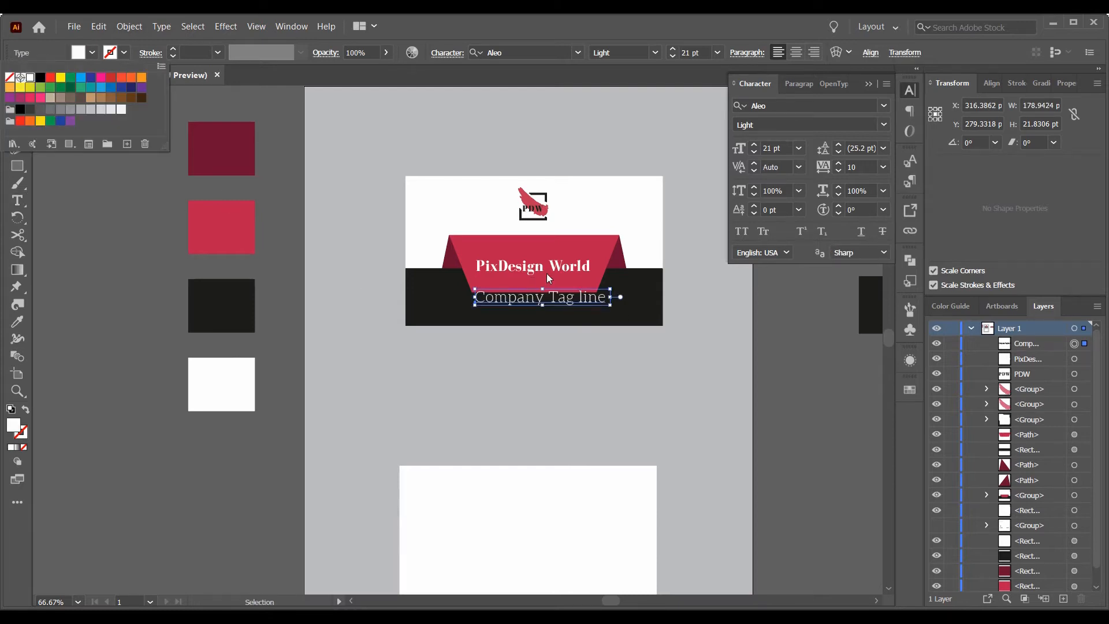
click(552, 327)
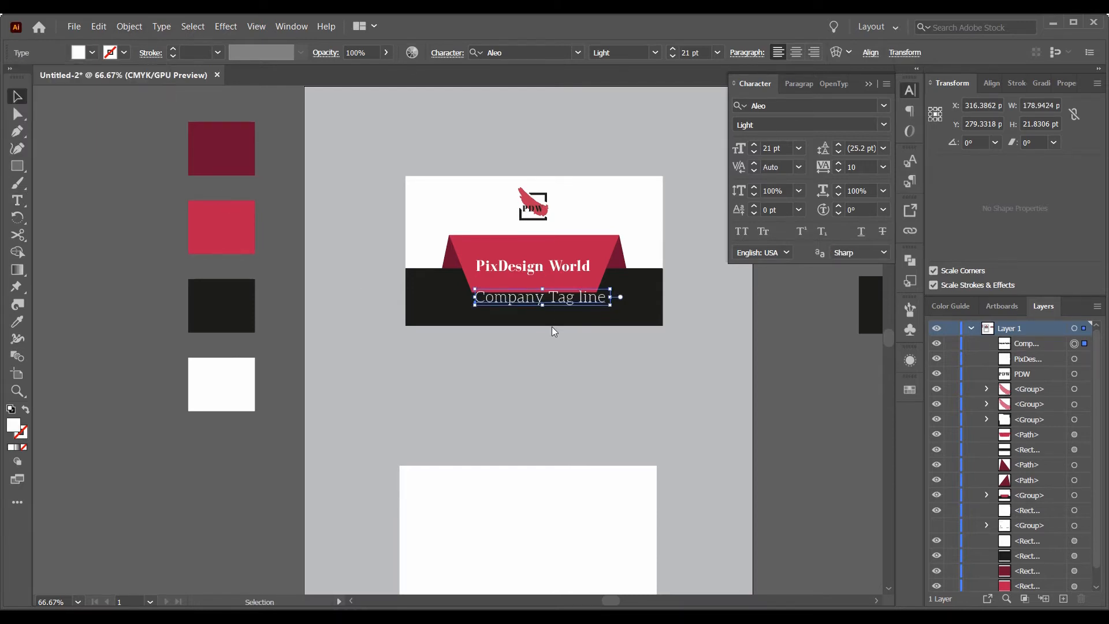
scroll(557, 306, up, 3)
key(space)
click(883, 167)
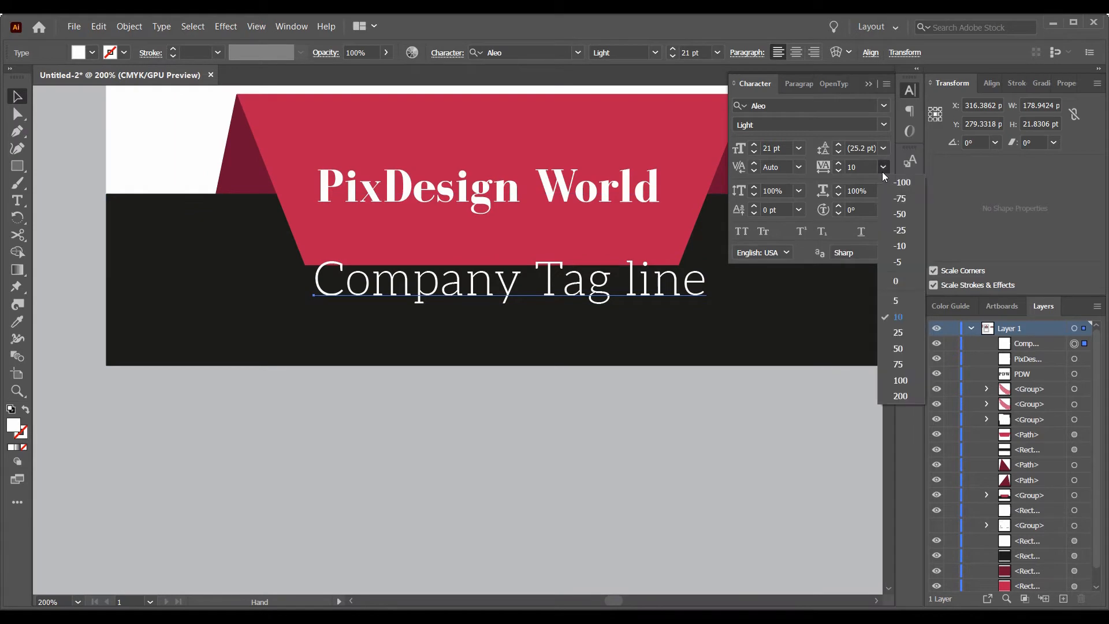
click(902, 400)
Set the tag line's size to 14 pt and position it in the black strip centred beneath the red trapezoid
drag(661, 312, 596, 342)
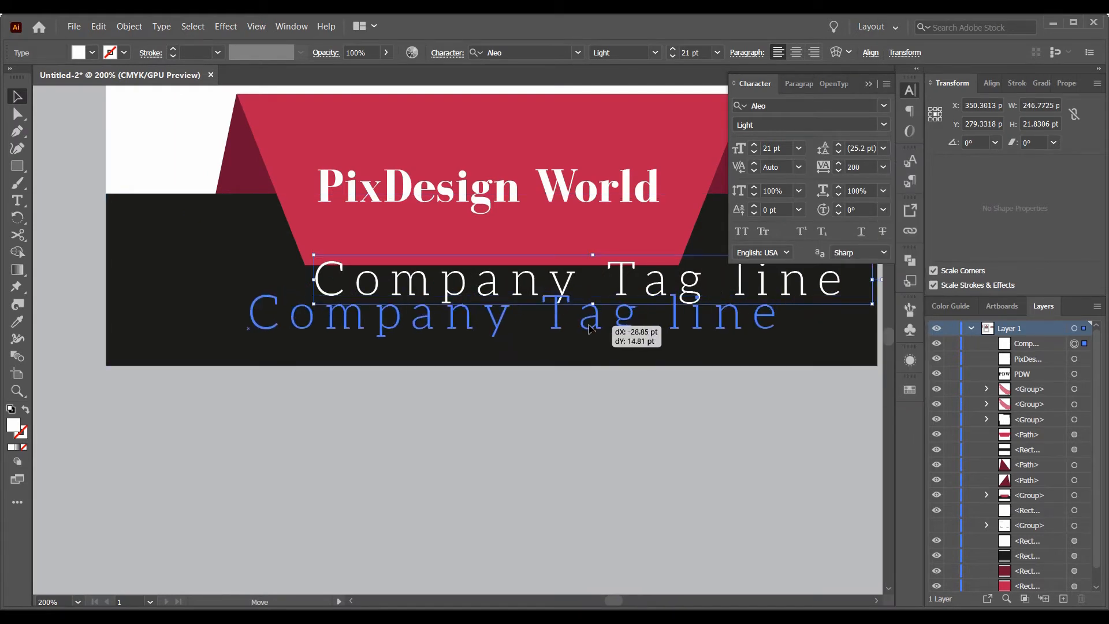
scroll(776, 144, down, 7)
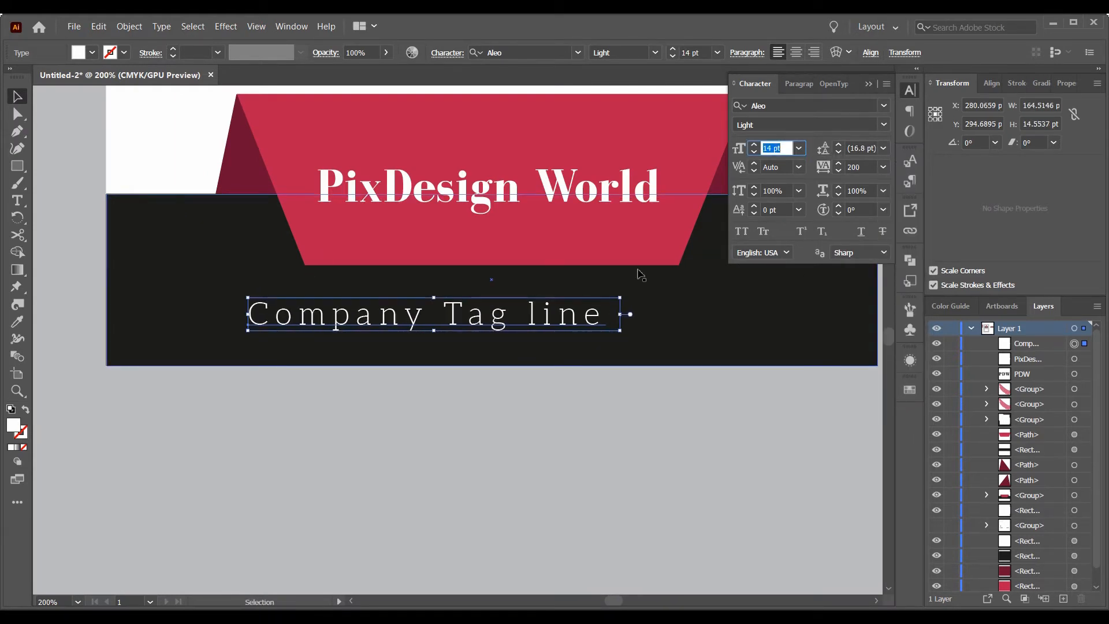
drag(514, 317, 587, 297)
scroll(574, 395, down, 2)
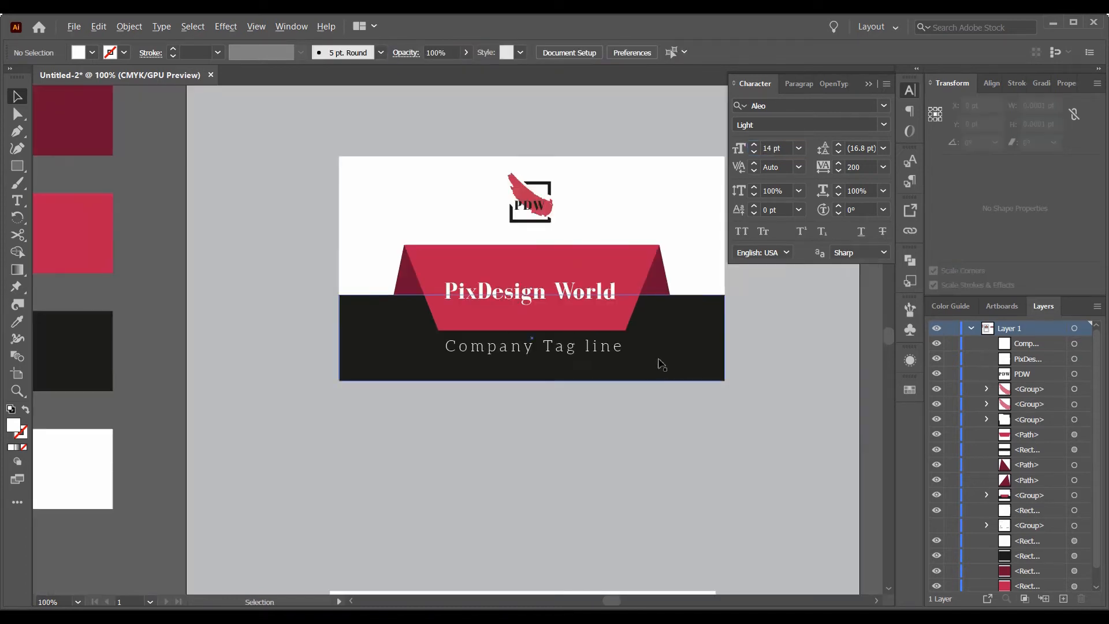
Change the tag line's fill to light grey, deselect it and collapse the character settings
scroll(658, 361, up, 1)
click(92, 53)
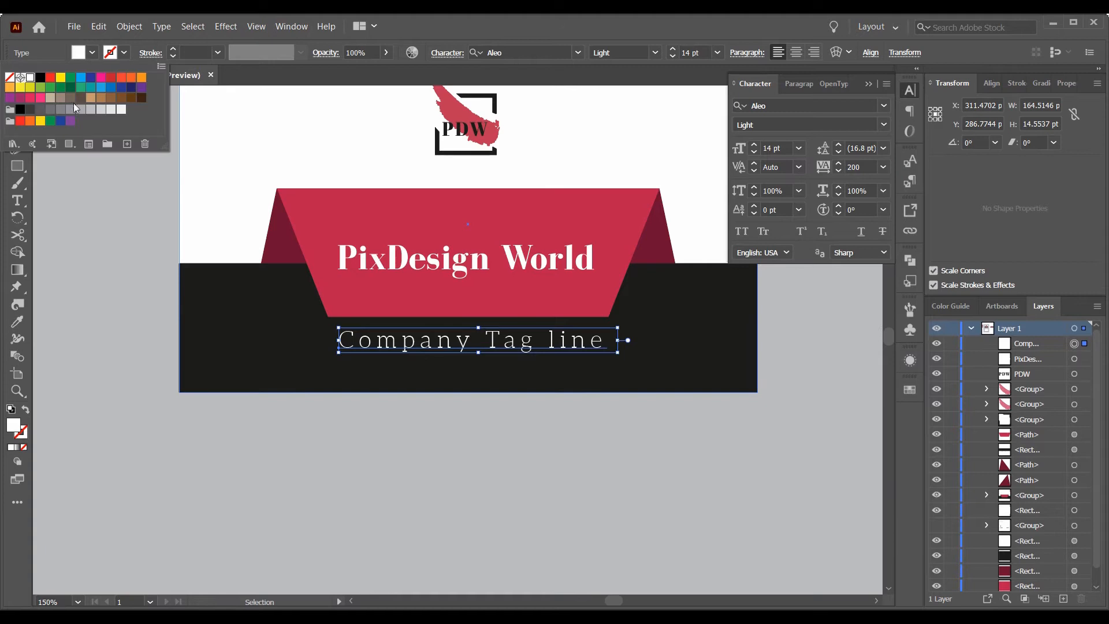
click(559, 495)
click(559, 494)
click(868, 84)
scroll(601, 373, down, 3)
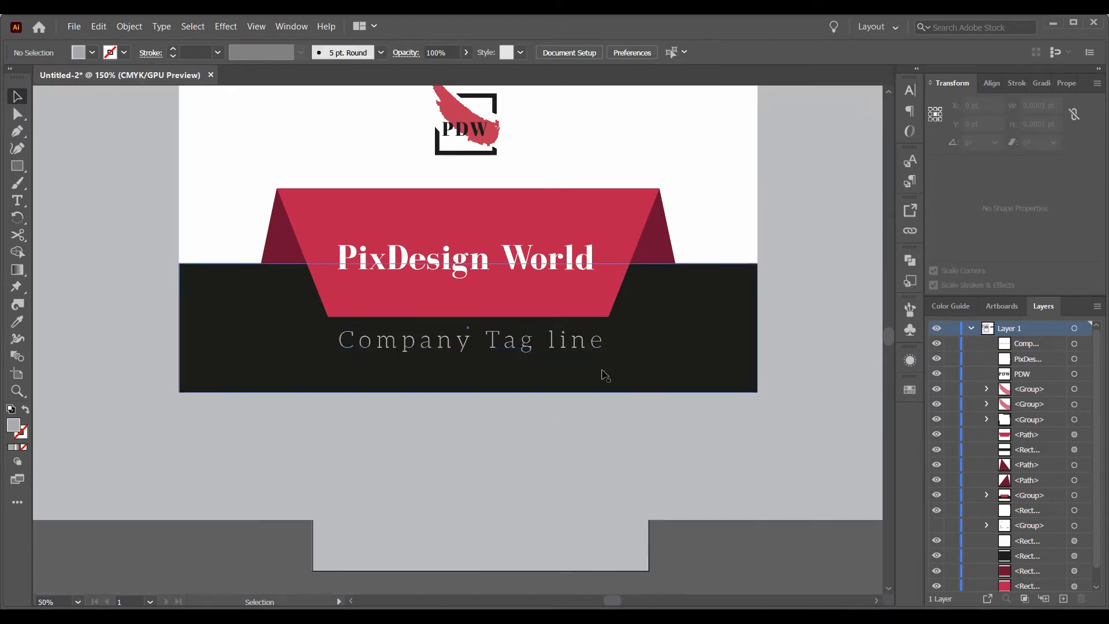
click(787, 249)
drag(787, 248, 461, 378)
key(ctrl+z)
Move the spare black strip, red trapezoid and maroon triangles onto the lower white card and rotate them 90° so they stand upright
drag(815, 303, 682, 311)
drag(592, 213, 795, 339)
drag(746, 267, 423, 436)
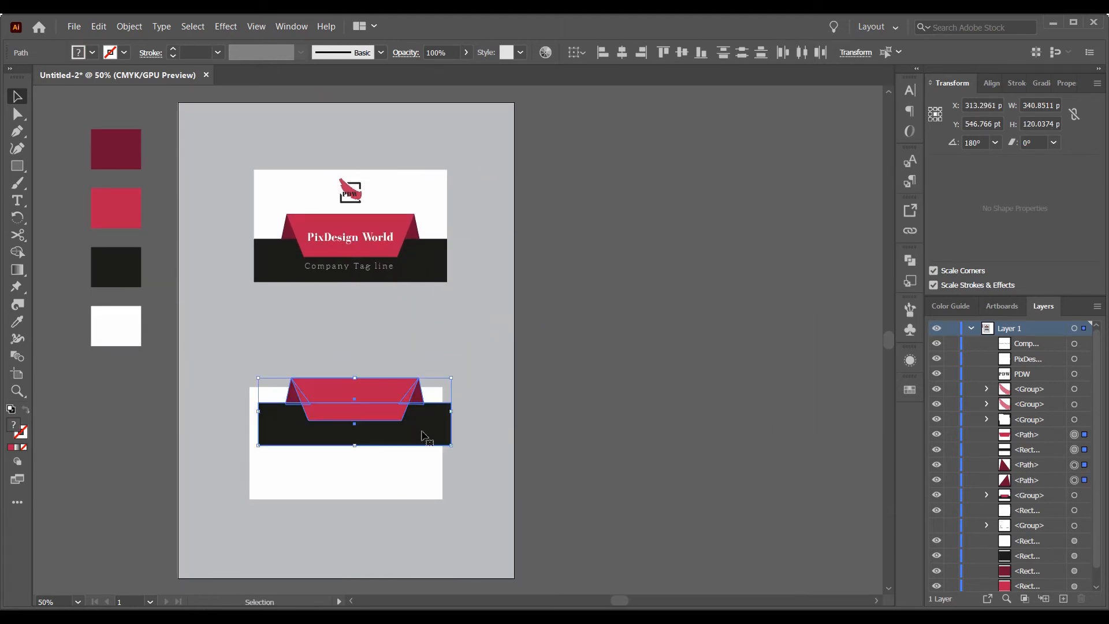
double_click(15, 220)
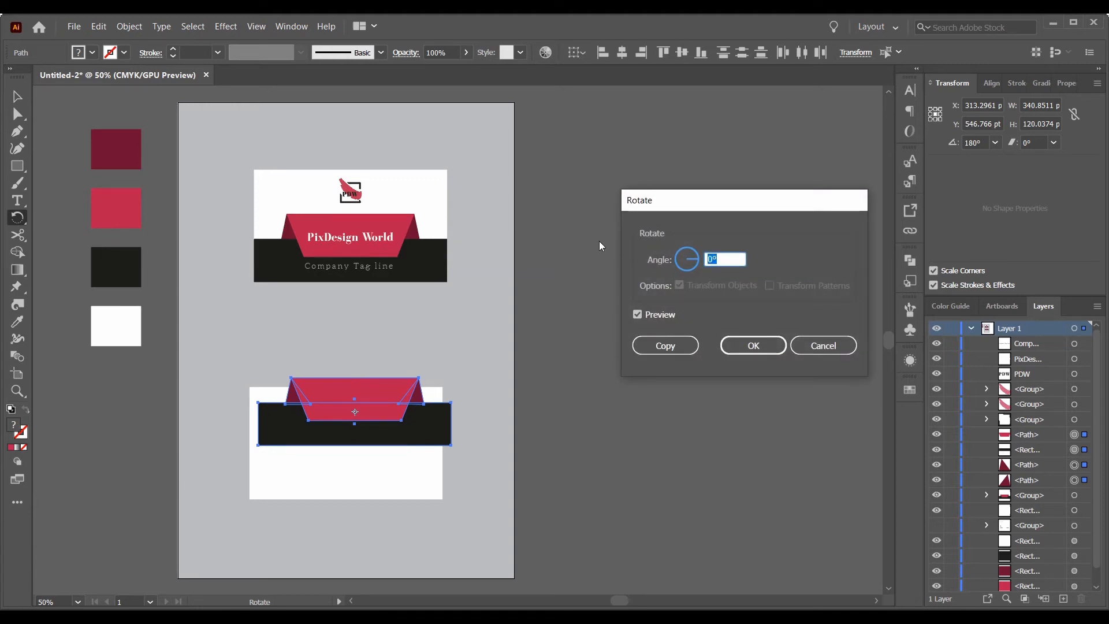
click(745, 345)
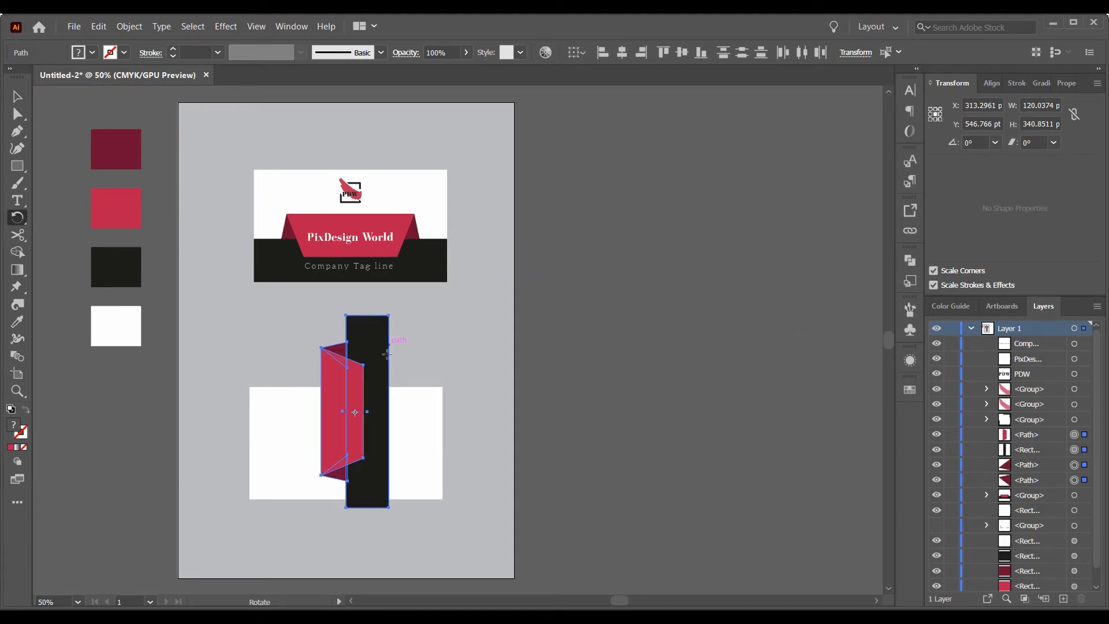
Scale the rotated strip and ribbon down to the lower card's height, about 198 pt, keeping them near the card's middle
drag(460, 414, 499, 337)
key(v)
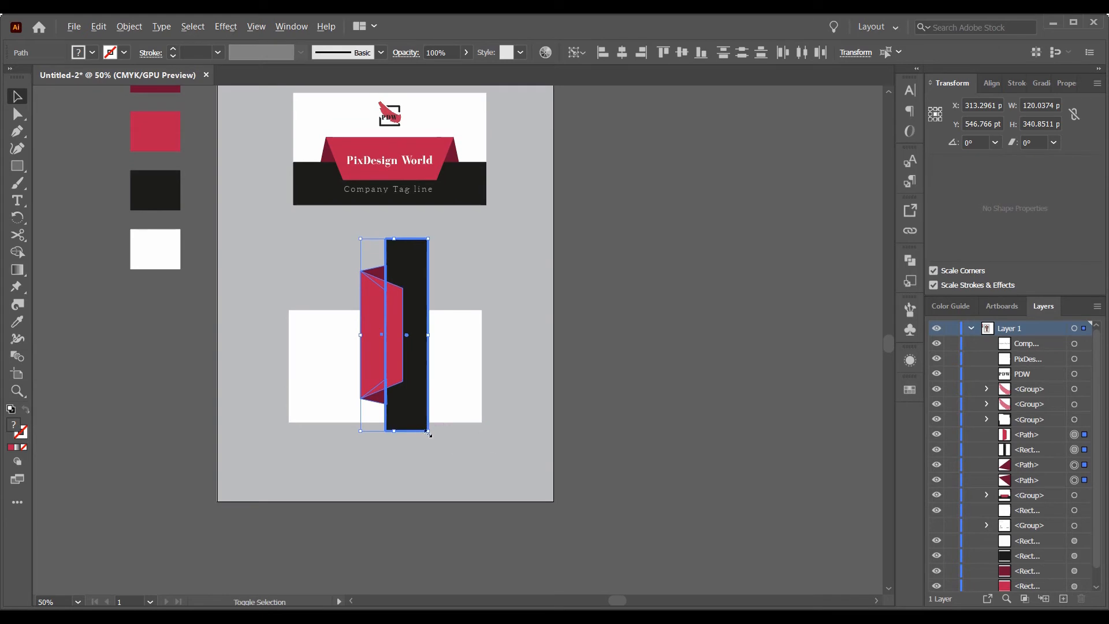
drag(428, 429, 418, 404)
drag(406, 385, 401, 425)
scroll(400, 418, up, 2)
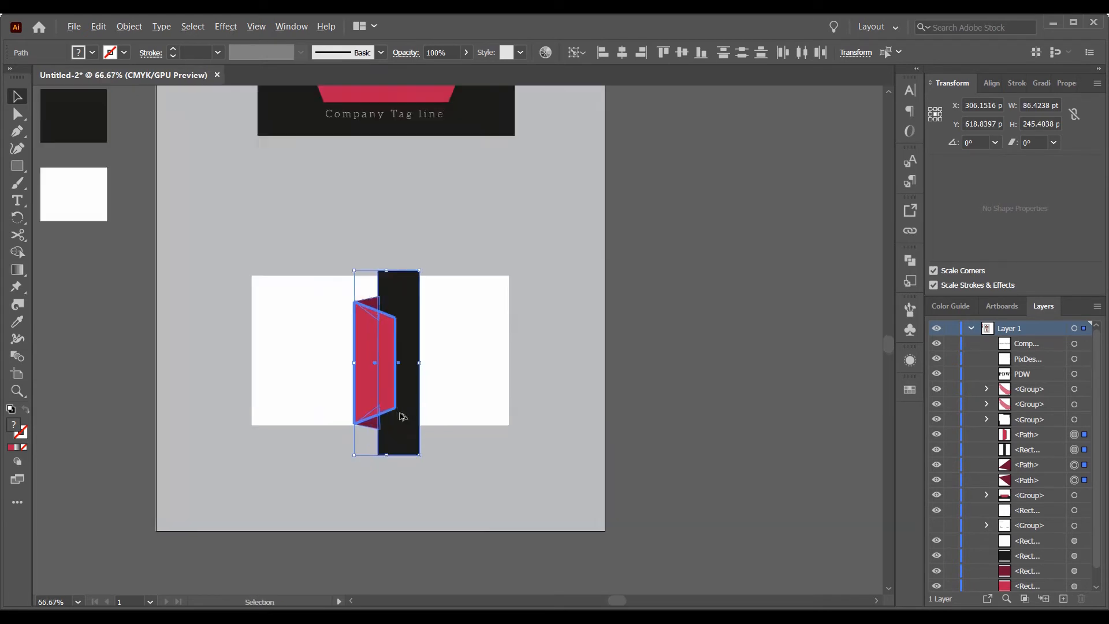
drag(428, 474, 418, 421)
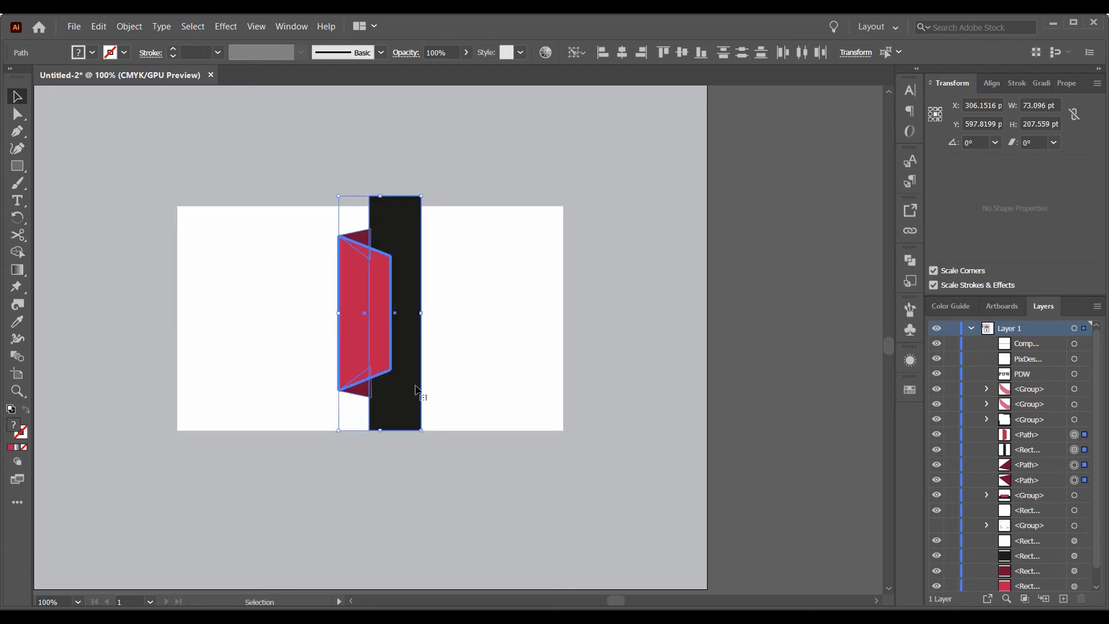
drag(420, 197, 417, 203)
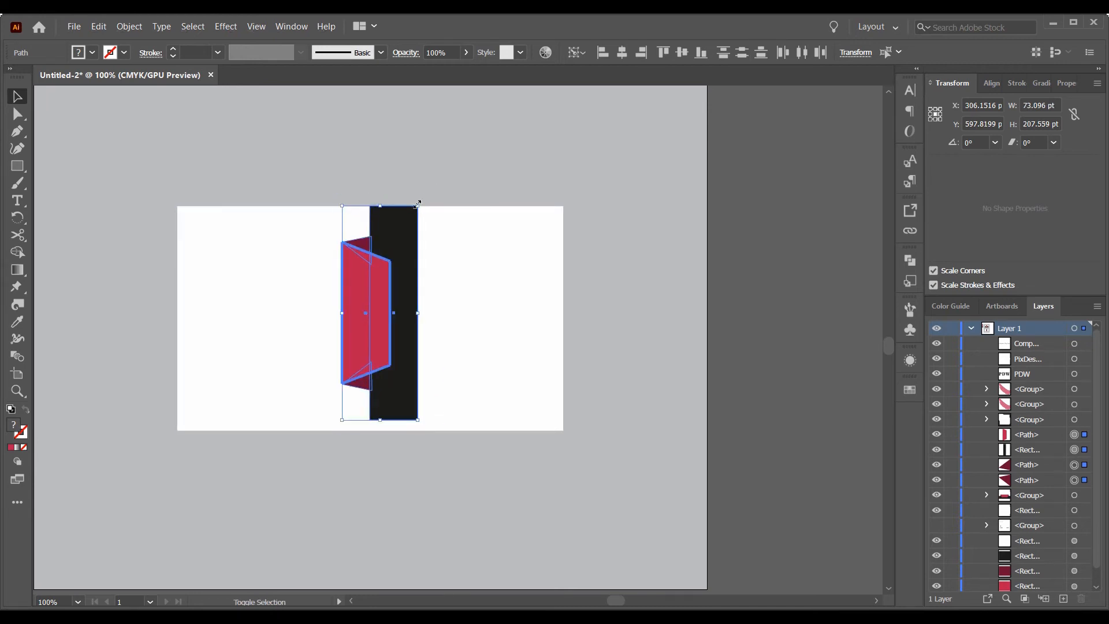
mouse_move(417, 419)
mouse_down()
mouse_move(433, 425)
mouse_move(421, 432)
mouse_up()
click(443, 461)
Widen the black rectangle on the lower card by stretching its right side towards the card's right edge
scroll(437, 386, down, 2)
click(422, 371)
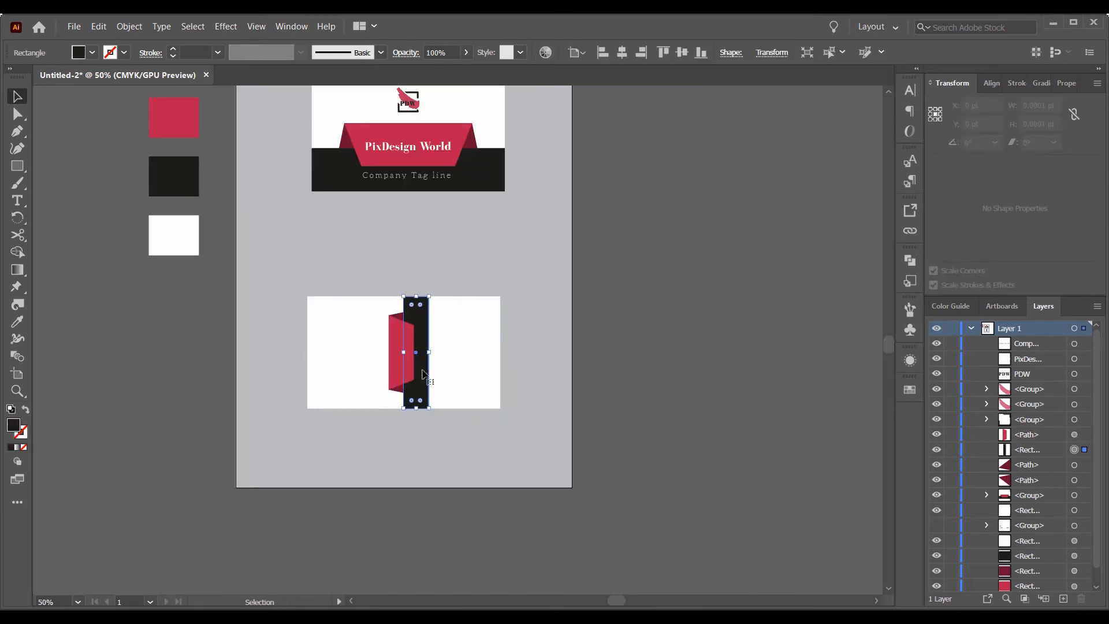
scroll(422, 370, up, 3)
key(ctrl+plus)
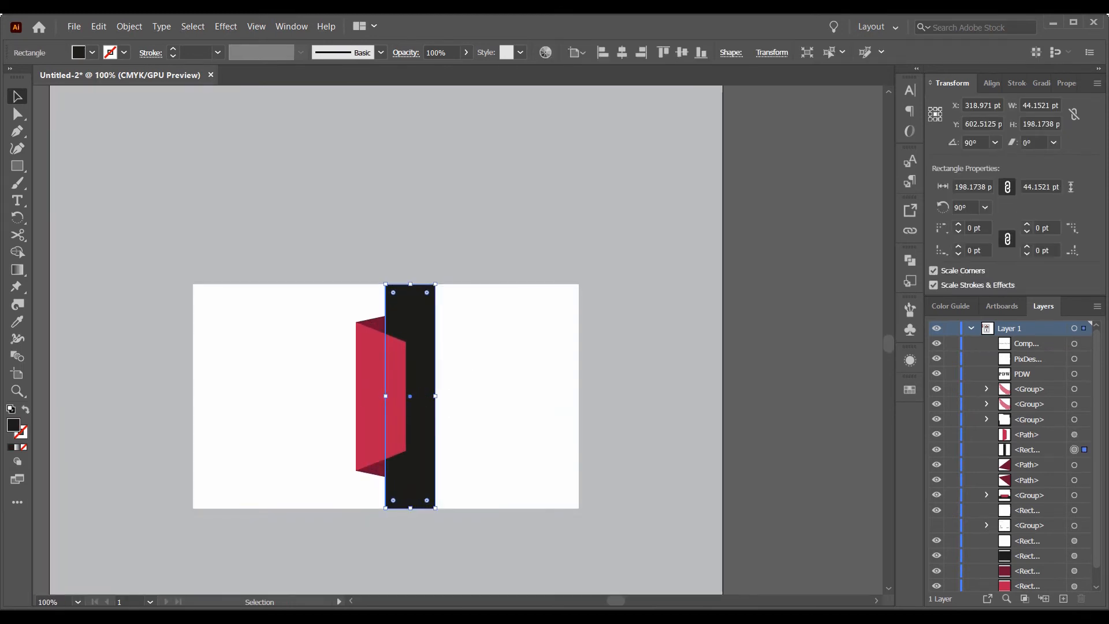
drag(435, 393, 567, 406)
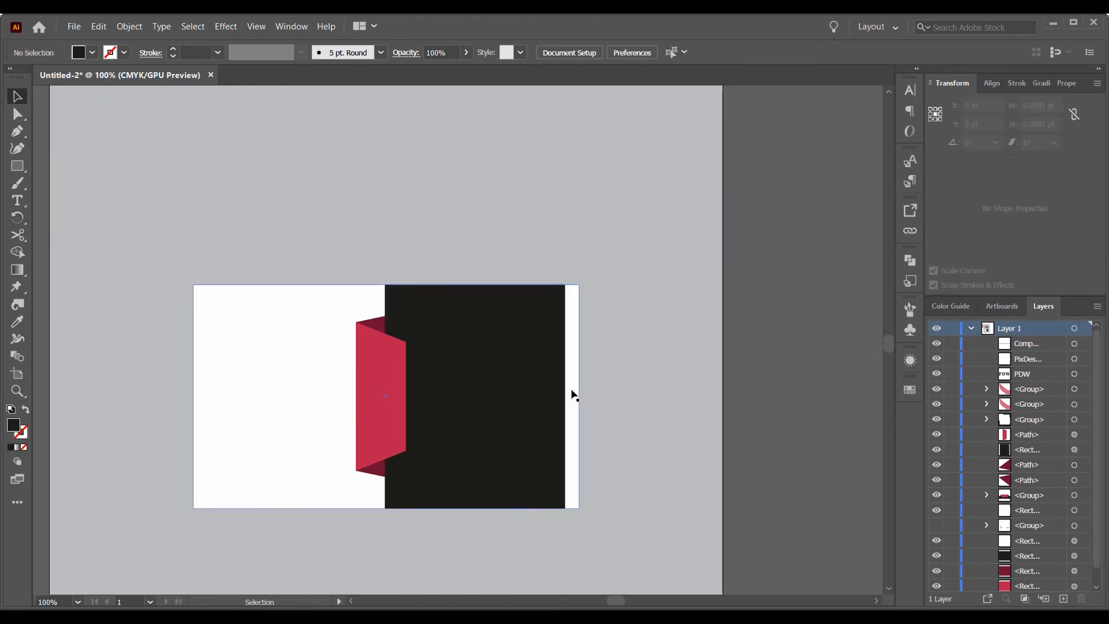
Stretch the black rectangle's right side a little closer to the lower card's right edge and deselect it
scroll(571, 391, up, 1)
scroll(571, 391, down, 2)
drag(568, 397, 564, 394)
click(598, 392)
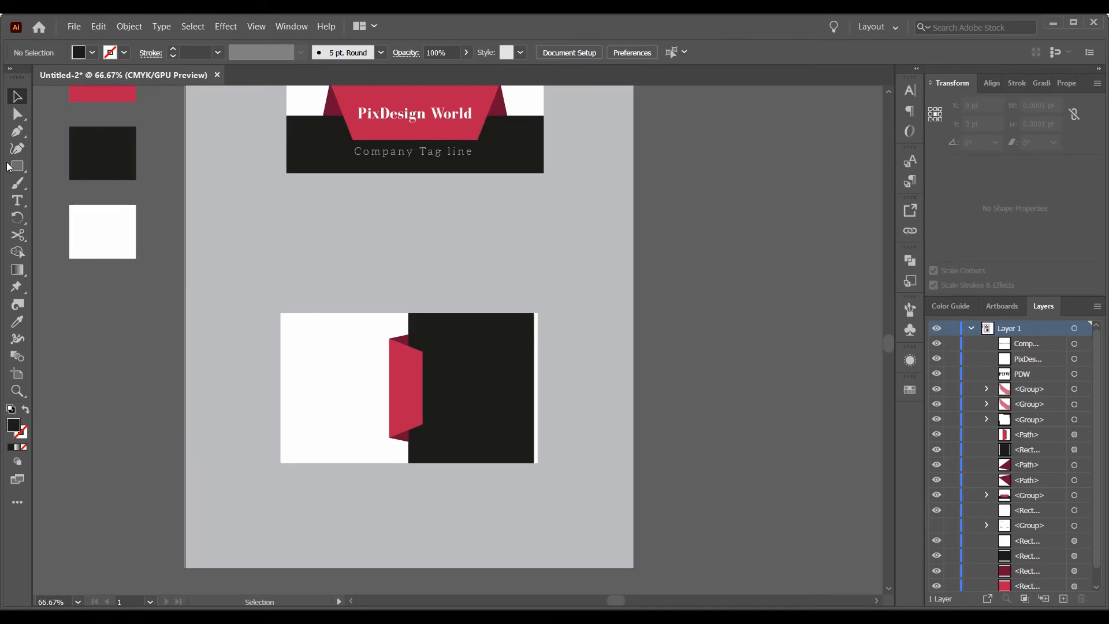
Draw a vertical rectangle about 40 × 198 pt along the lower card's right edge and fill it with the ribbon's red
drag(507, 313, 536, 460)
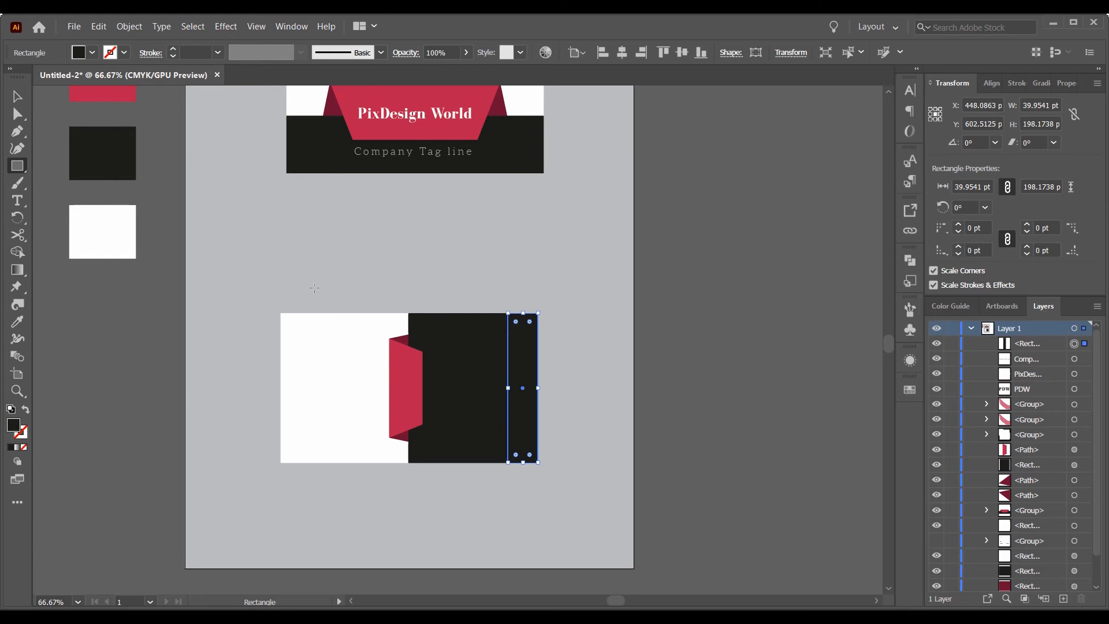
key(i)
click(401, 356)
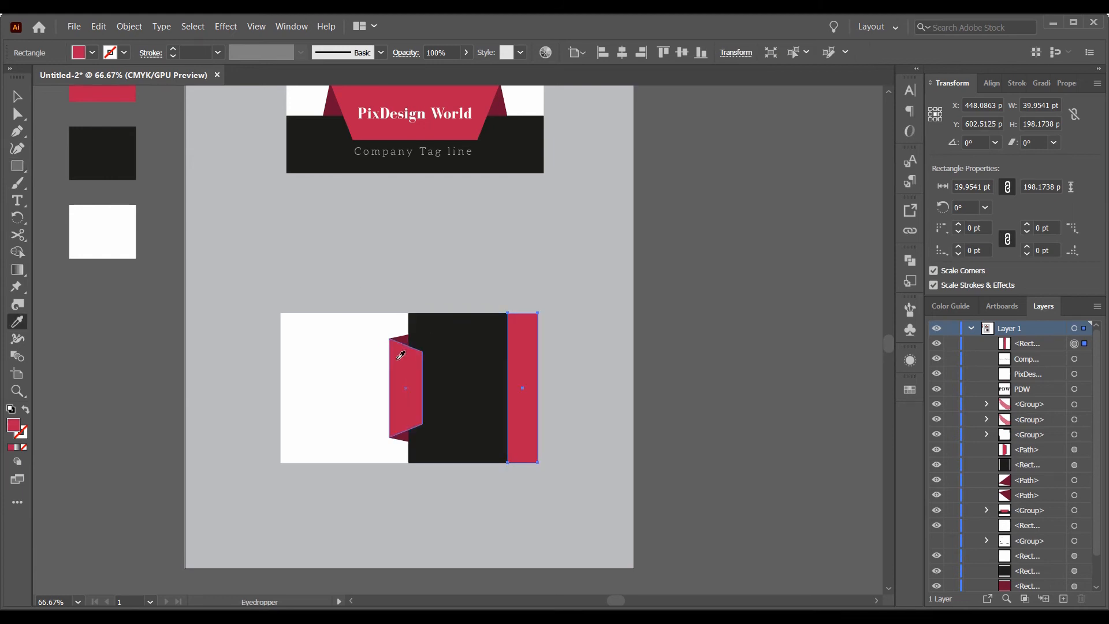
key(v)
click(582, 403)
Narrow the red rectangle to a slim strip by moving its left side towards the card's right edge
click(513, 395)
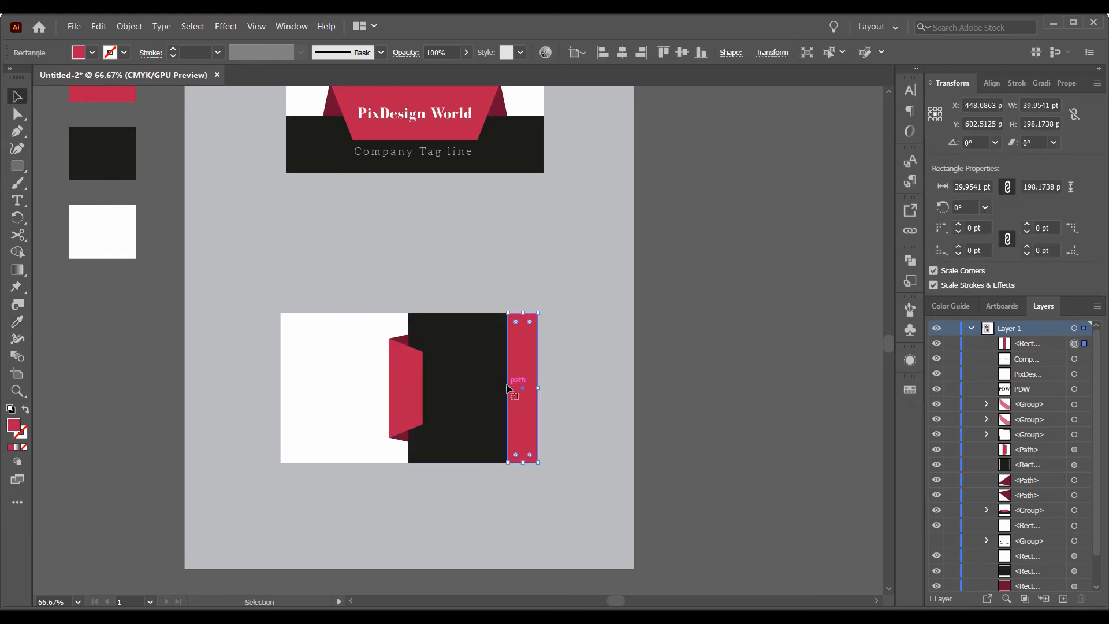
drag(507, 388, 517, 345)
click(571, 377)
scroll(503, 423, down, 2)
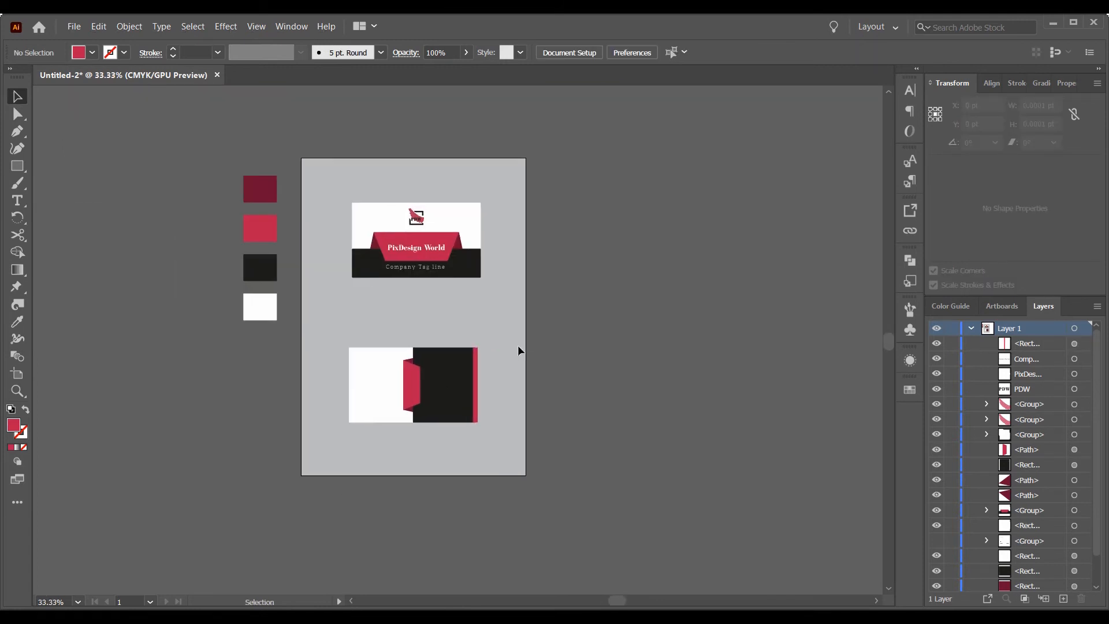
Lock the upper card's base and ribbon group so the logo parts can be selected on their own
scroll(416, 261, up, 1)
scroll(408, 254, up, 1)
click(422, 225)
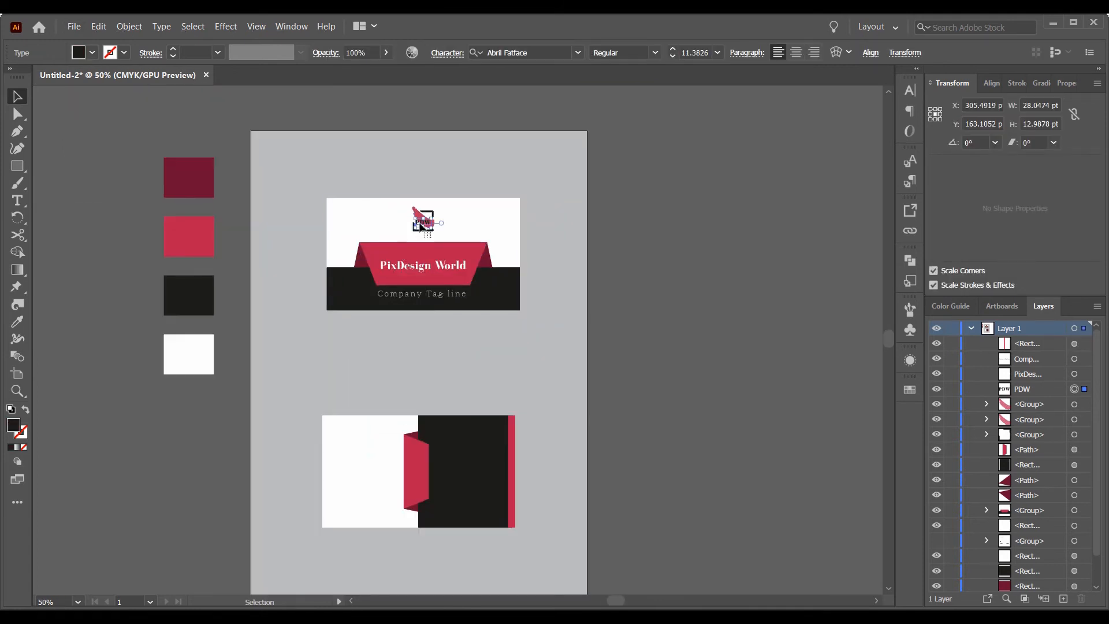
click(467, 224)
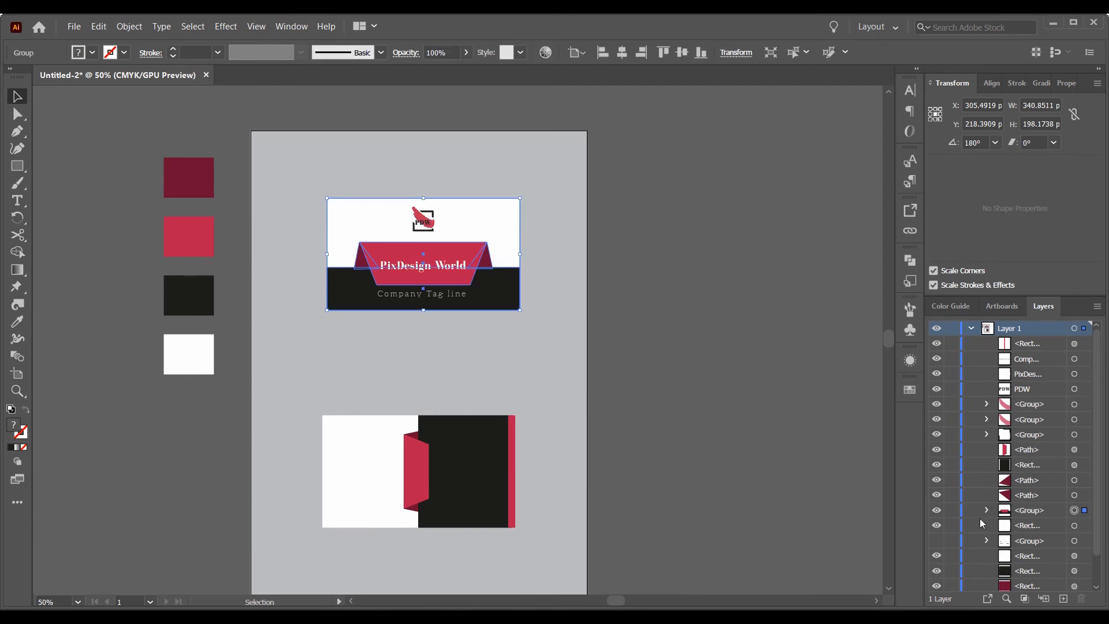
click(936, 510)
click(936, 510)
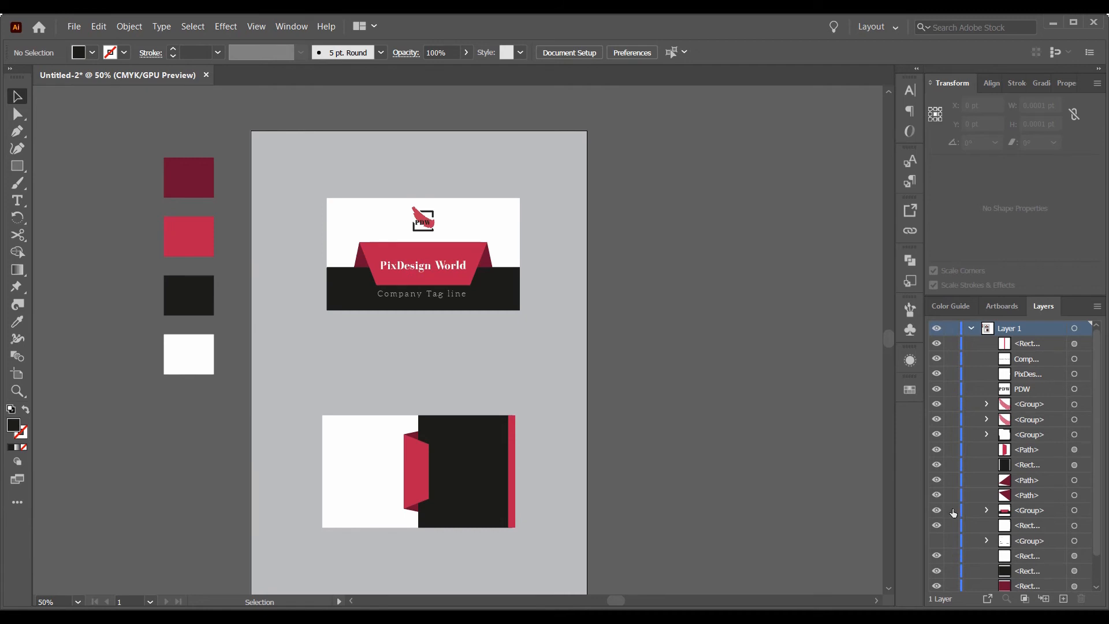
Copy the PDW logo from the upper card to the upper area of the lower card's white half
drag(394, 211, 364, 436)
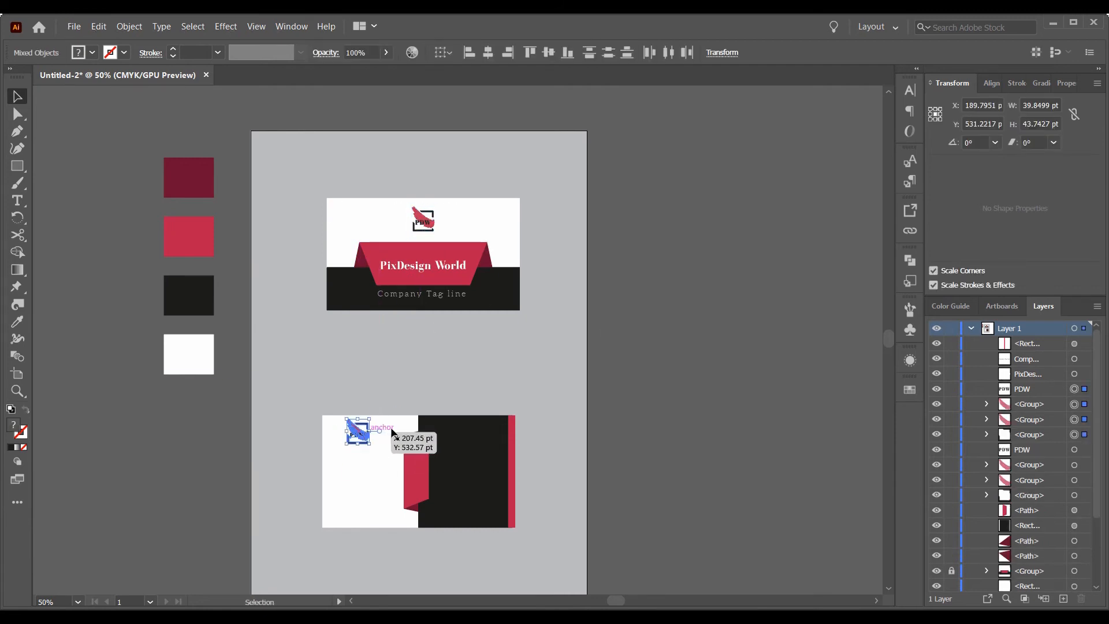
click(546, 343)
drag(486, 450, 497, 379)
scroll(381, 380, up, 2)
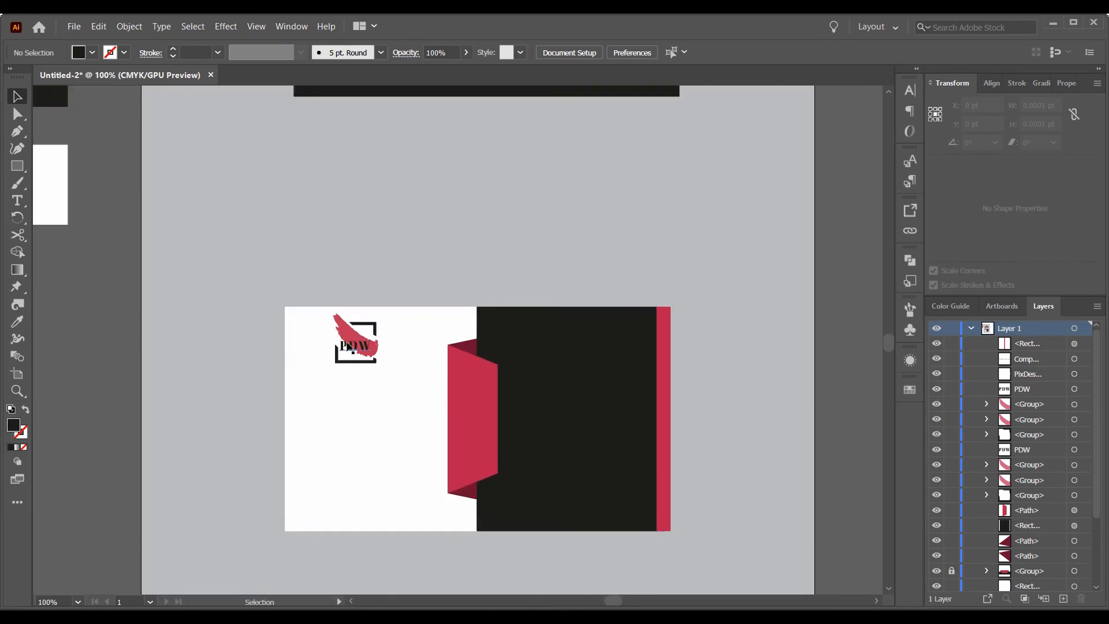
Undo the accidental move and lock the lower card's white base rectangle
drag(324, 320, 356, 359)
key(ctrl+z)
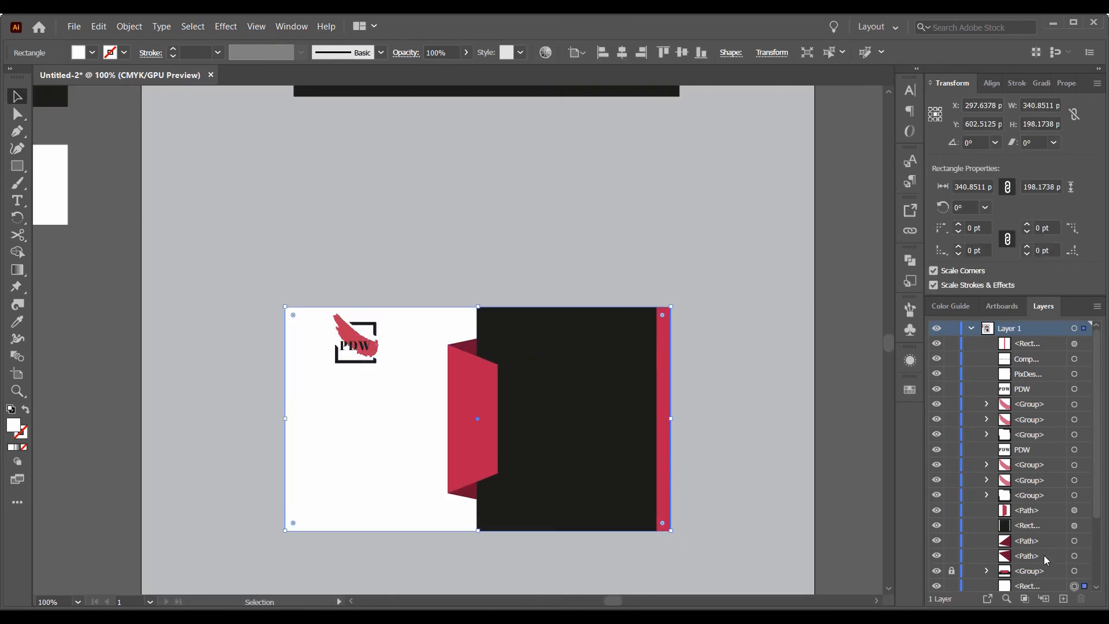
scroll(1046, 559, down, 1)
click(951, 540)
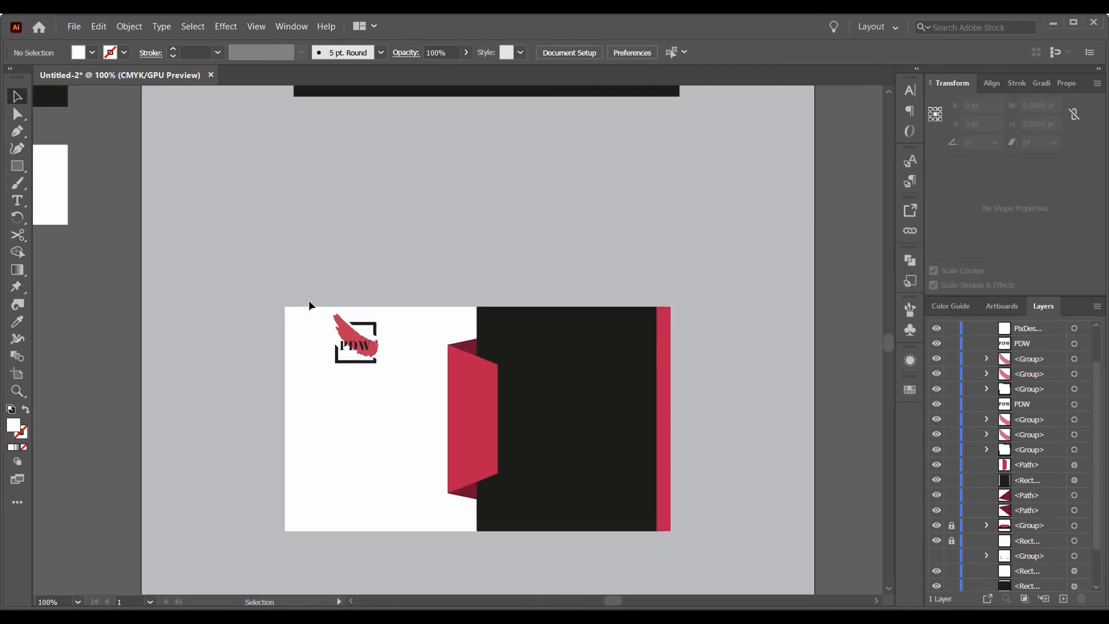
Group all parts of the copied PDW logo on the lower card and deselect it
drag(402, 378, 380, 351)
key(ctrl+g)
click(387, 377)
Show the hidden group of contact details beside the artboard and ungroup it
scroll(380, 383, down, 1)
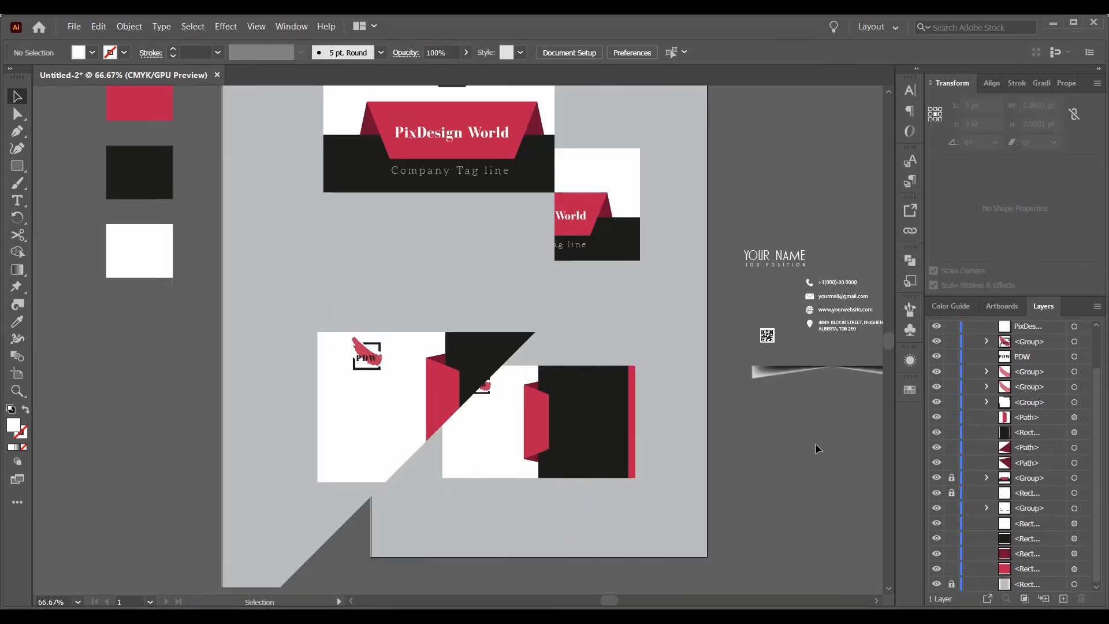
click(747, 317)
right_click(748, 316)
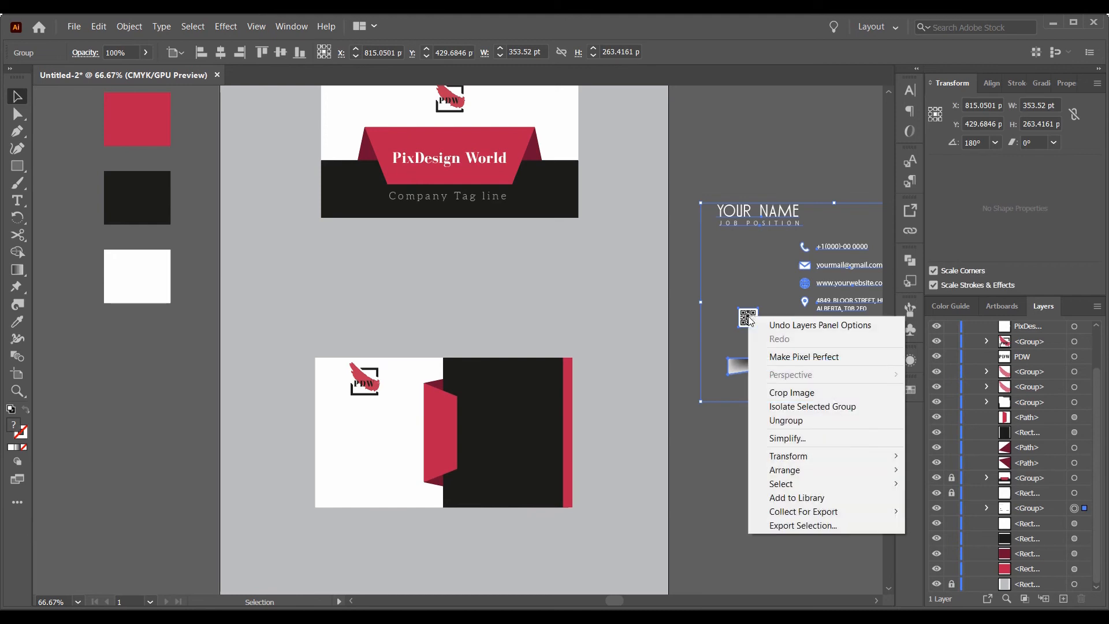
click(787, 420)
click(794, 453)
Move the QR code to the lower right corner of the lower card's black area and bring it to the front
drag(747, 317, 556, 492)
right_click(552, 492)
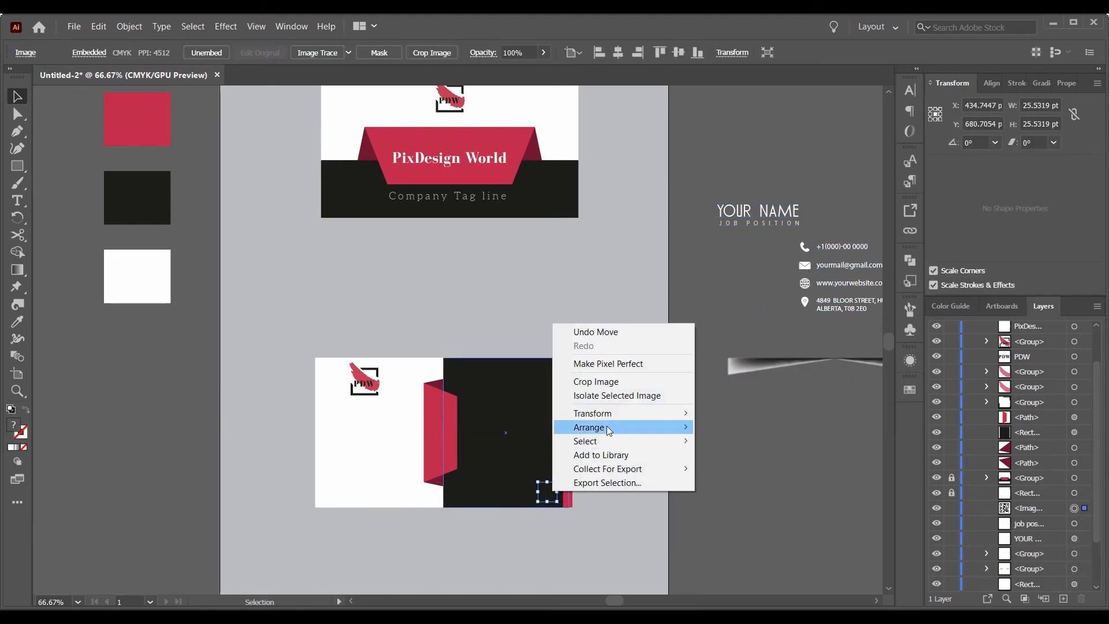
mouse_move(664, 428)
click(736, 428)
click(747, 257)
Bring the name, job position and contact details beside the artboard to the front
drag(756, 320, 704, 316)
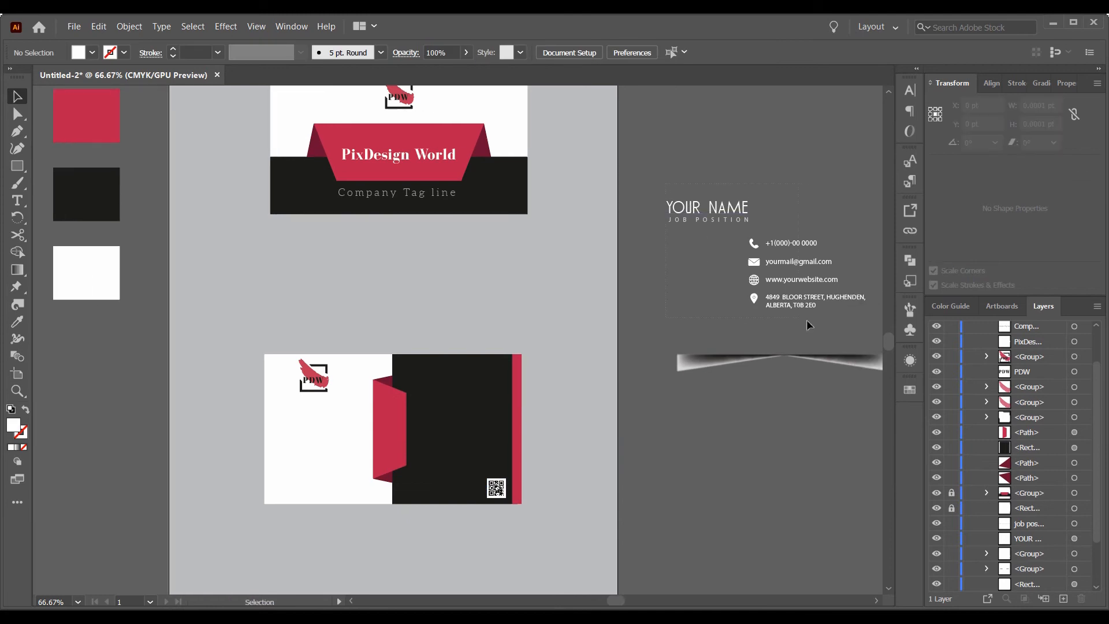
drag(806, 325, 711, 213)
right_click(790, 299)
mouse_move(821, 439)
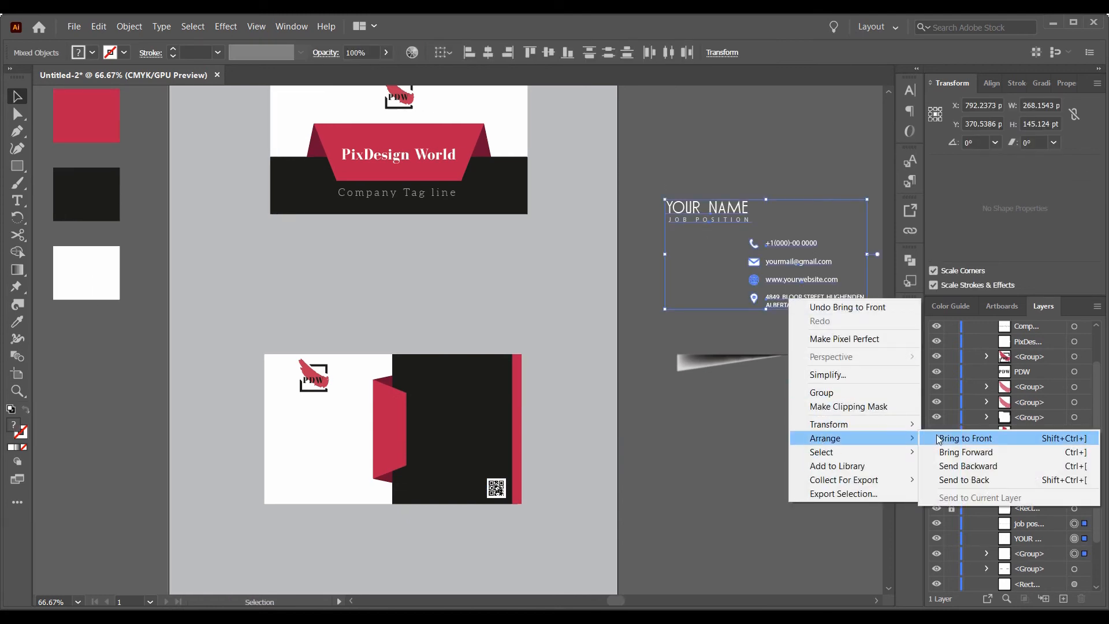
click(938, 438)
click(754, 391)
Move the contact details group onto the lower card so its icons lie on the red ribbon and its text on black
click(795, 267)
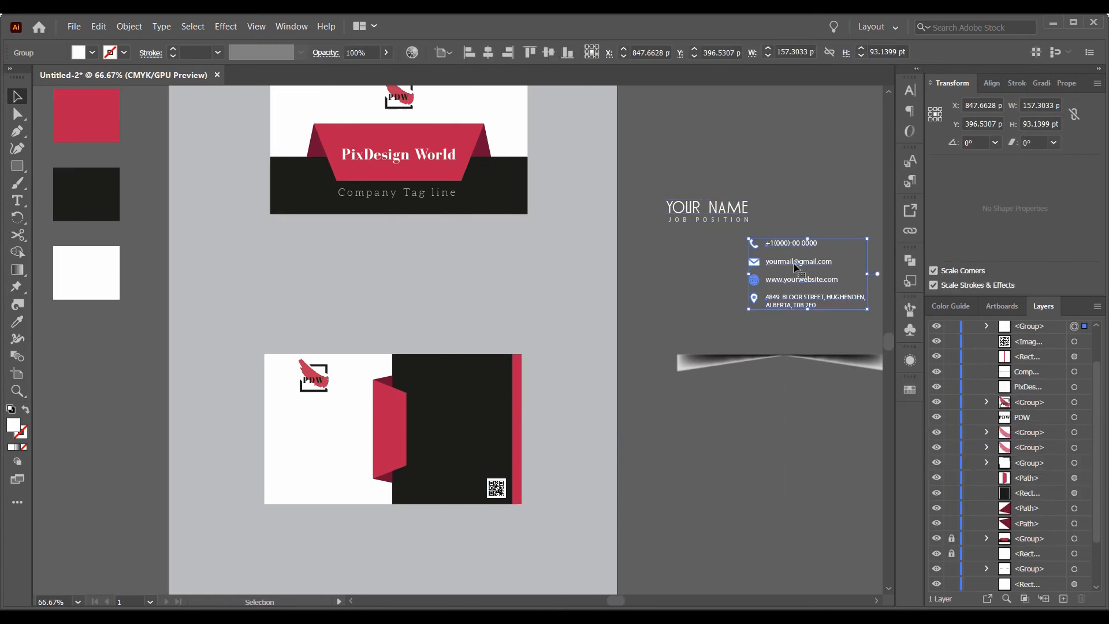
drag(796, 267, 441, 427)
click(458, 487)
scroll(458, 479, up, 4)
drag(458, 470, 556, 488)
Ungroup the contact details into separate icons and text lines and deselect them
click(531, 376)
right_click(532, 375)
click(576, 462)
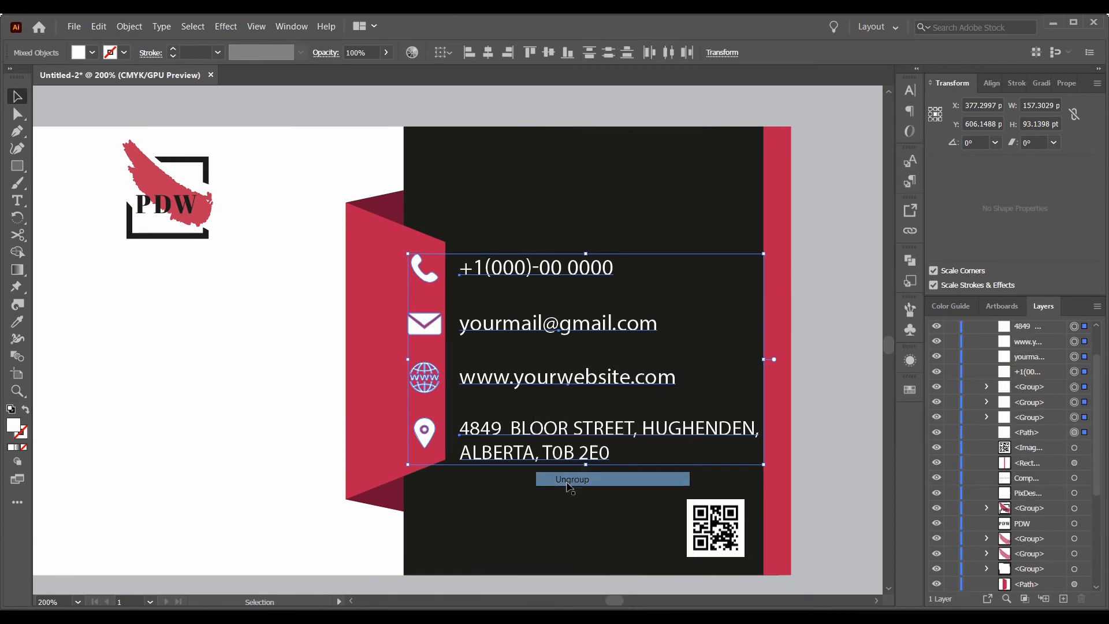
click(520, 474)
Move the location, website, mail and phone icons together 10 pt to the left on the red ribbon
click(423, 432)
shift+click(423, 377)
shift+click(424, 323)
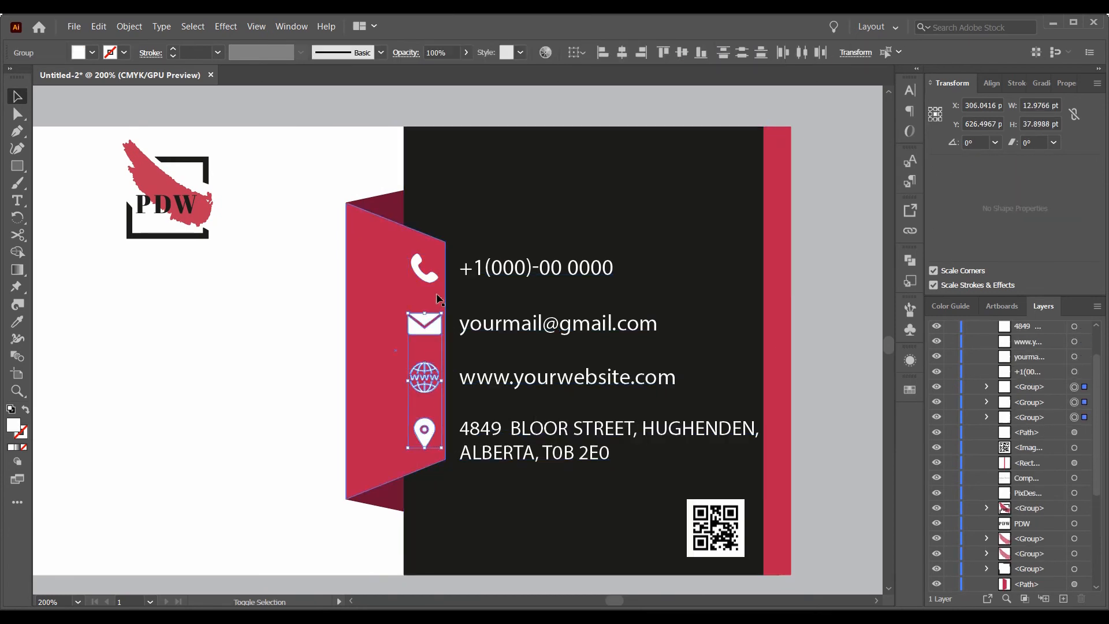
shift+click(433, 281)
key(shift+Left)
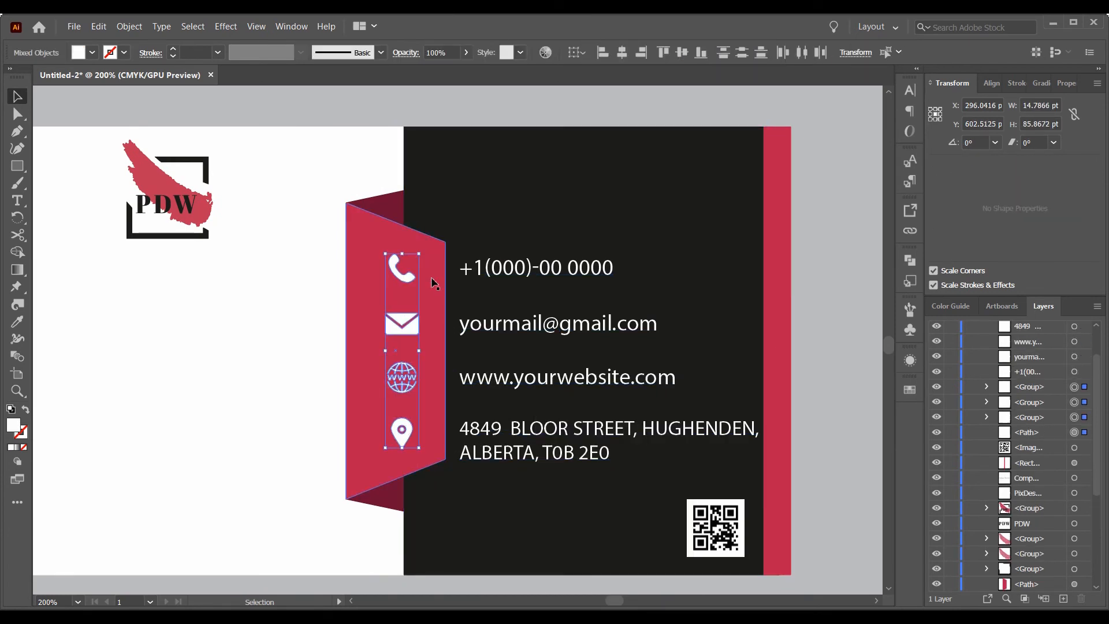
Nudge the two-line address text slightly upwards on the lower card and deselect it
click(670, 280)
scroll(670, 280, down, 1)
scroll(590, 377, down, 1)
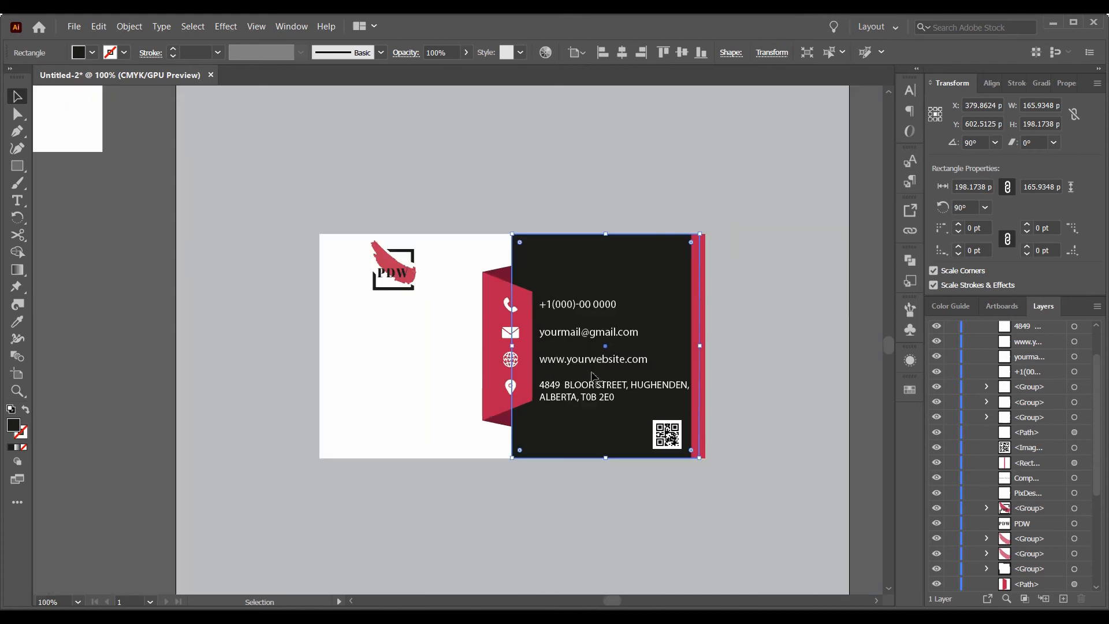
click(776, 267)
click(594, 385)
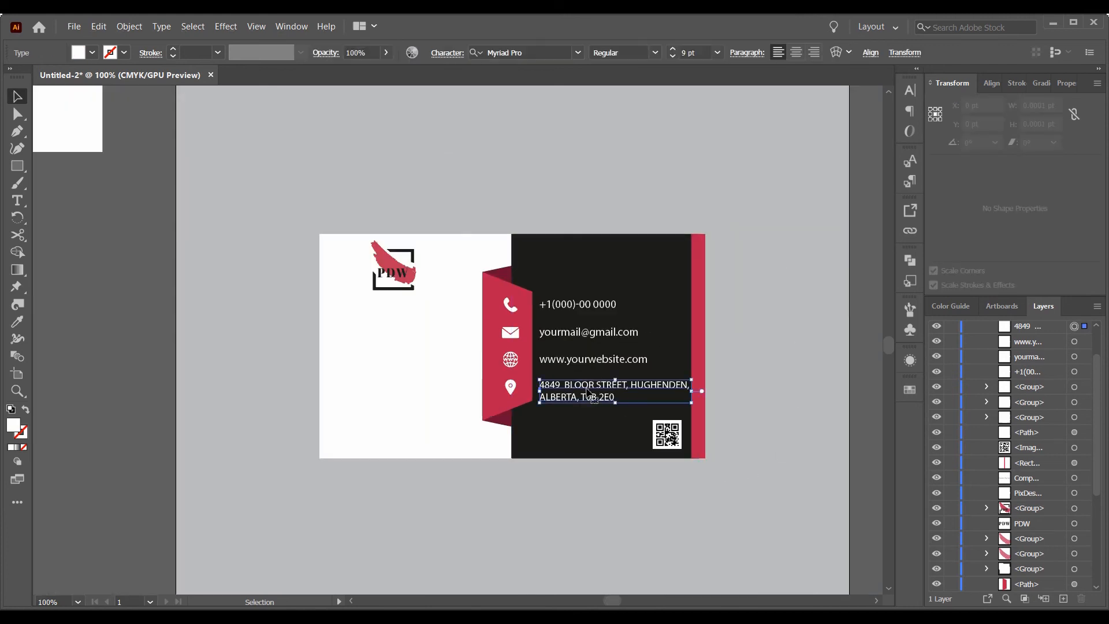
key(Up)
key(Up)
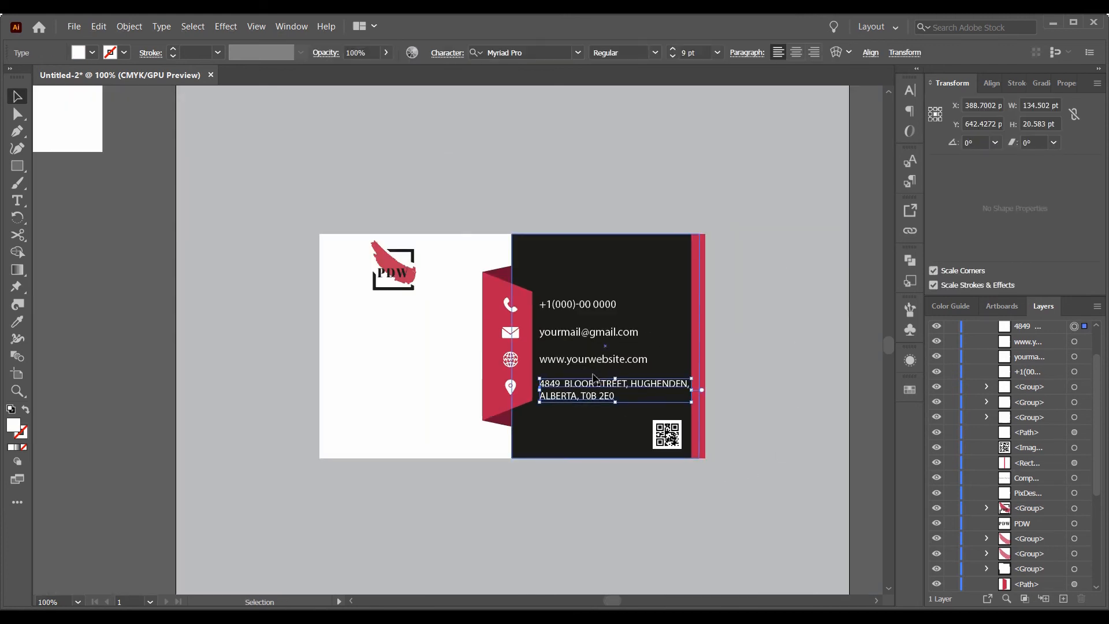
click(796, 380)
scroll(795, 380, down, 1)
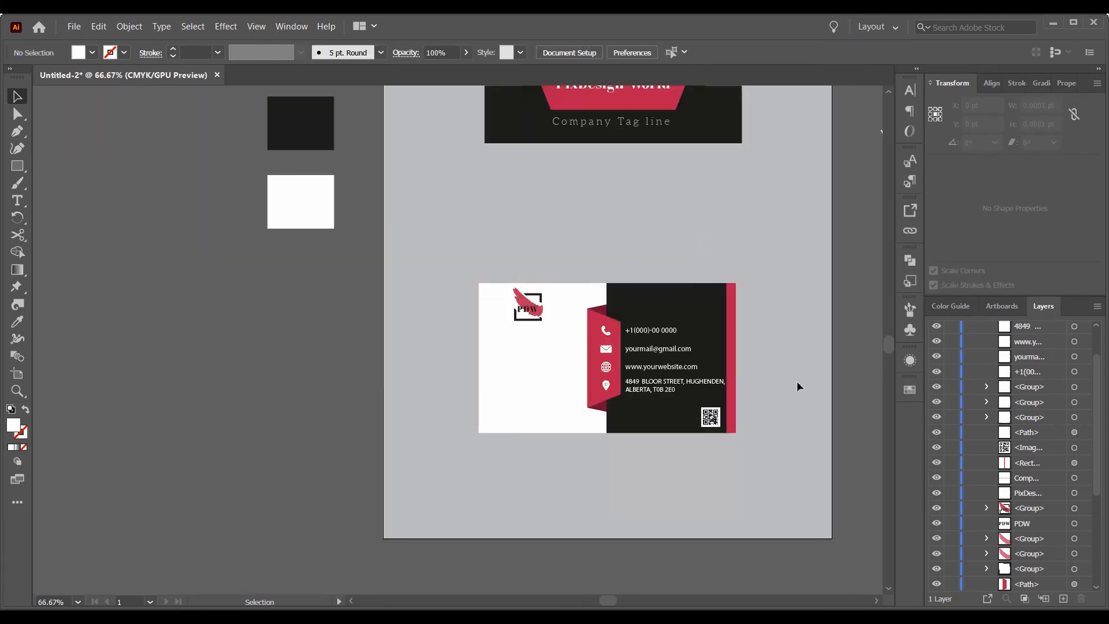
Narrow the red strip further by moving its left side closer to the lower card's right edge
scroll(756, 380, up, 1)
click(719, 348)
drag(712, 344, 719, 344)
click(751, 346)
scroll(752, 351, down, 1)
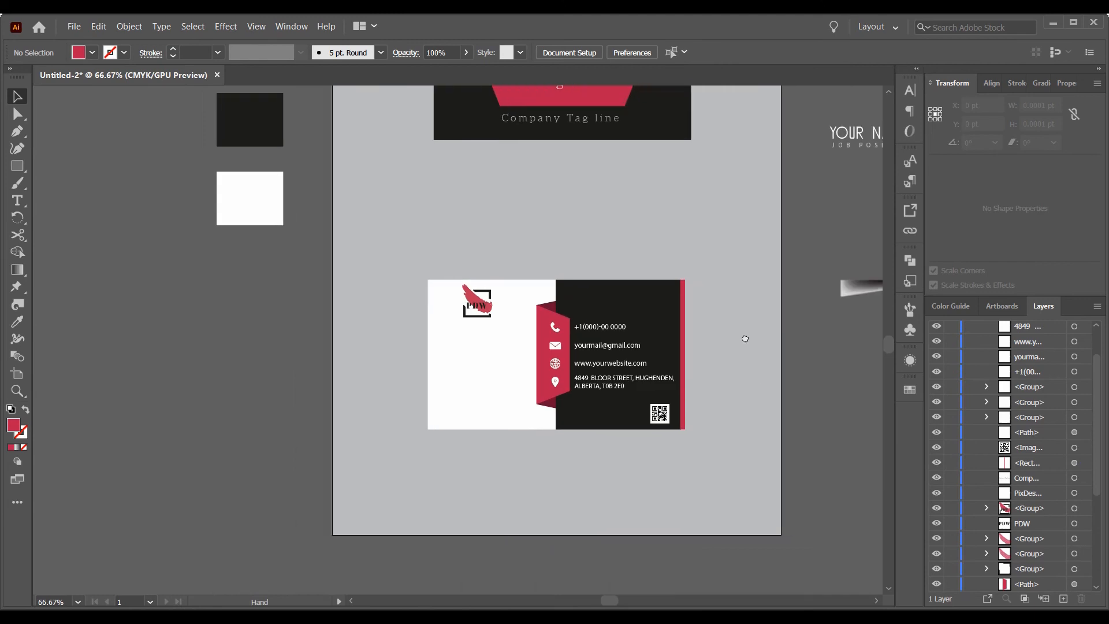
Move the YOUR NAME text below the logo on the lower card's white half and fill it with black
drag(857, 137, 469, 346)
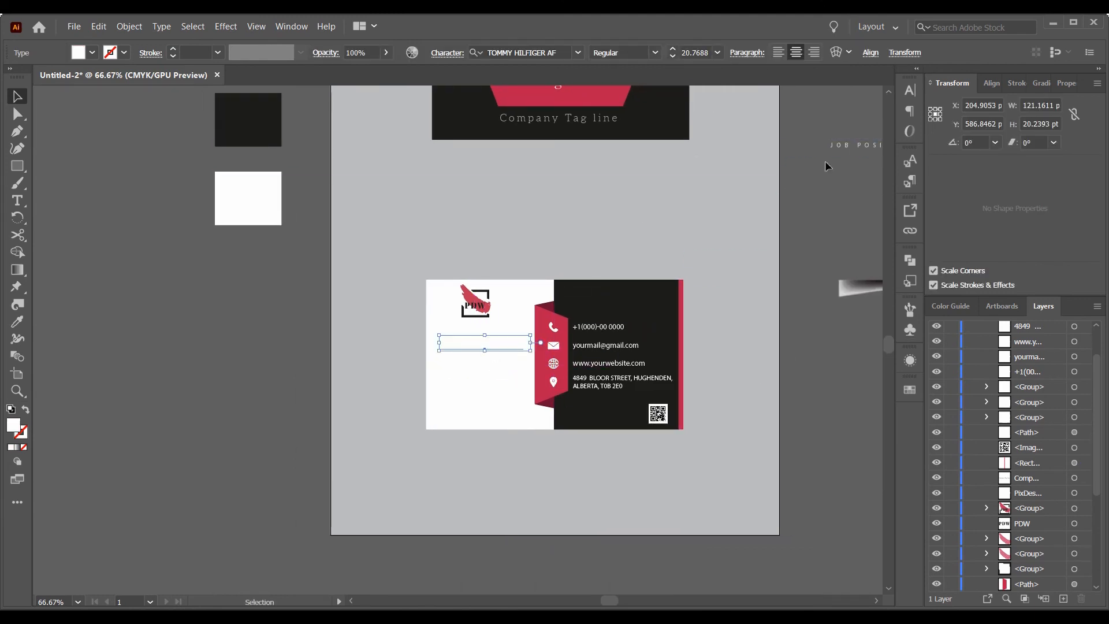
click(91, 53)
click(40, 79)
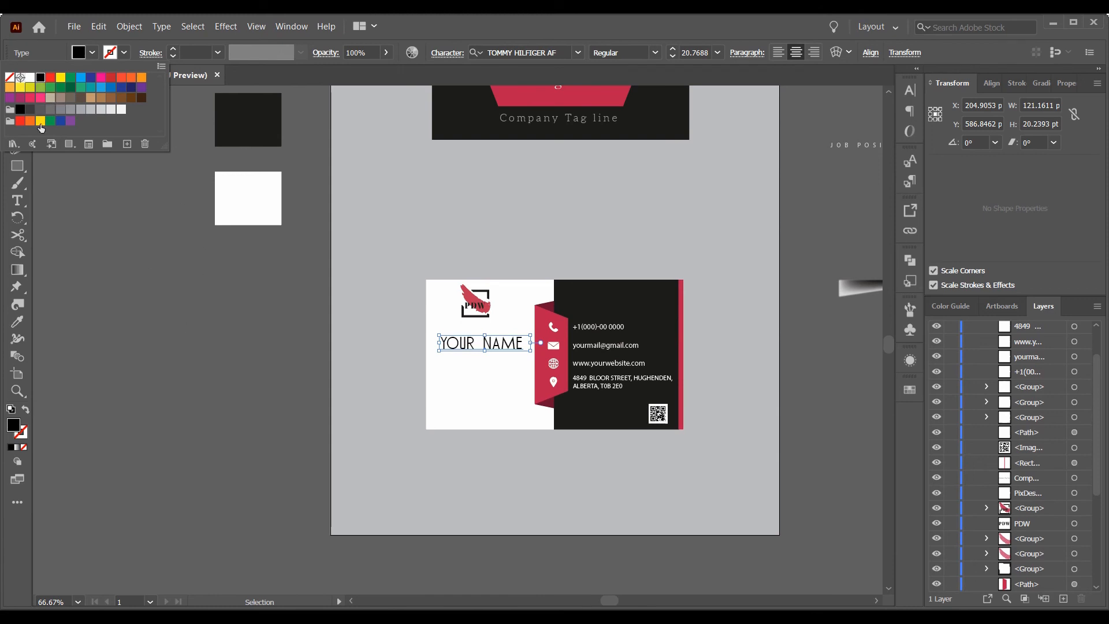
click(168, 342)
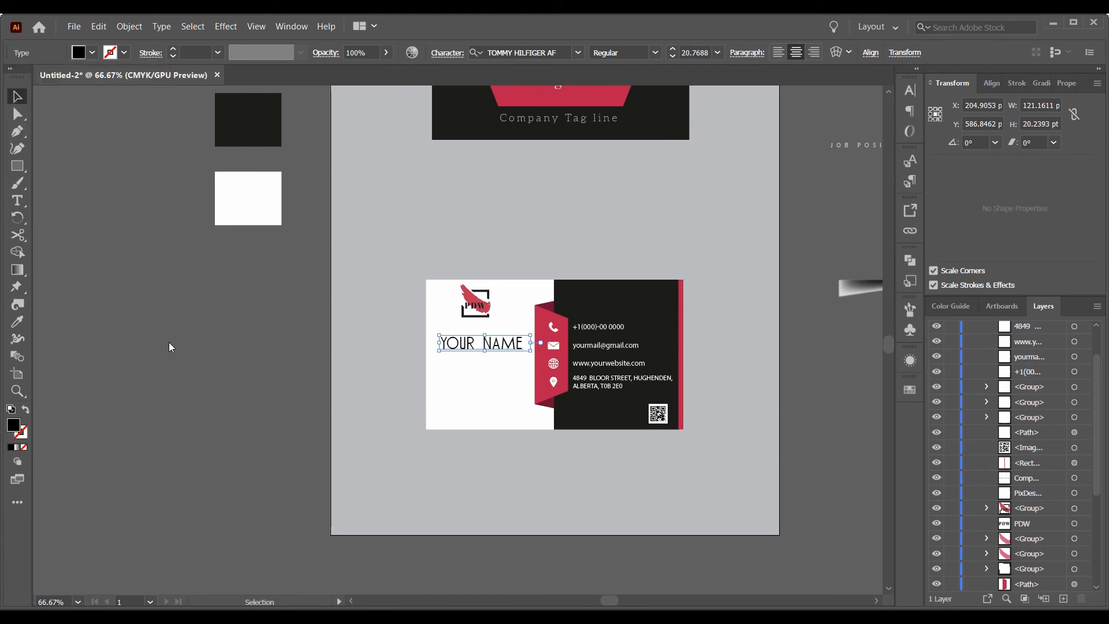
click(168, 342)
Move the JOB POSITION text directly below the name on the lower card
drag(874, 276, 778, 292)
drag(788, 164, 401, 377)
click(96, 53)
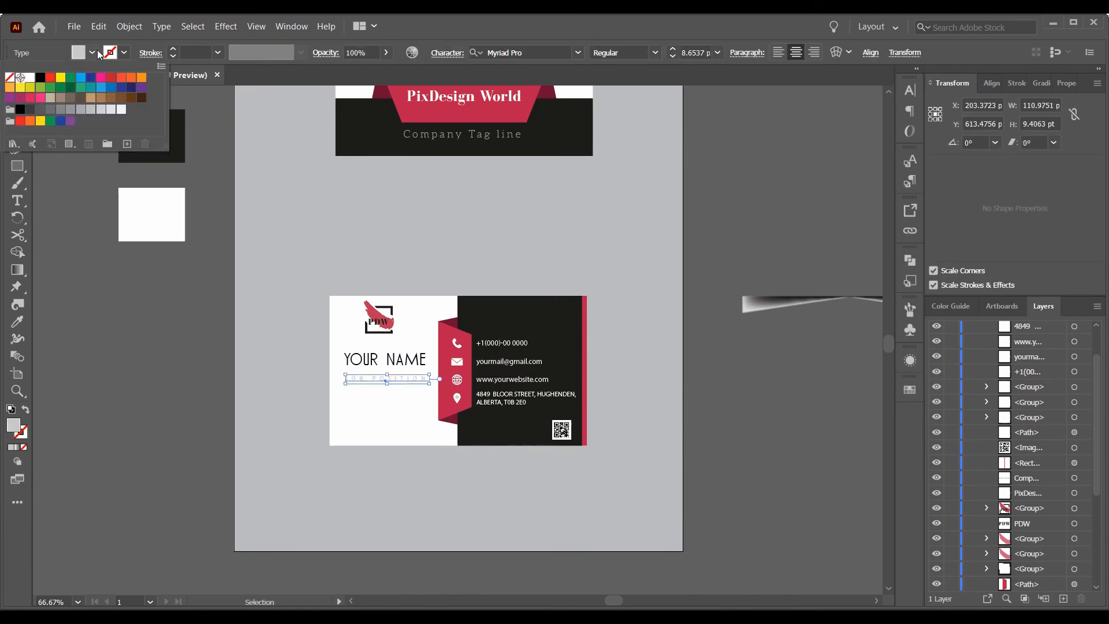
drag(213, 181, 261, 243)
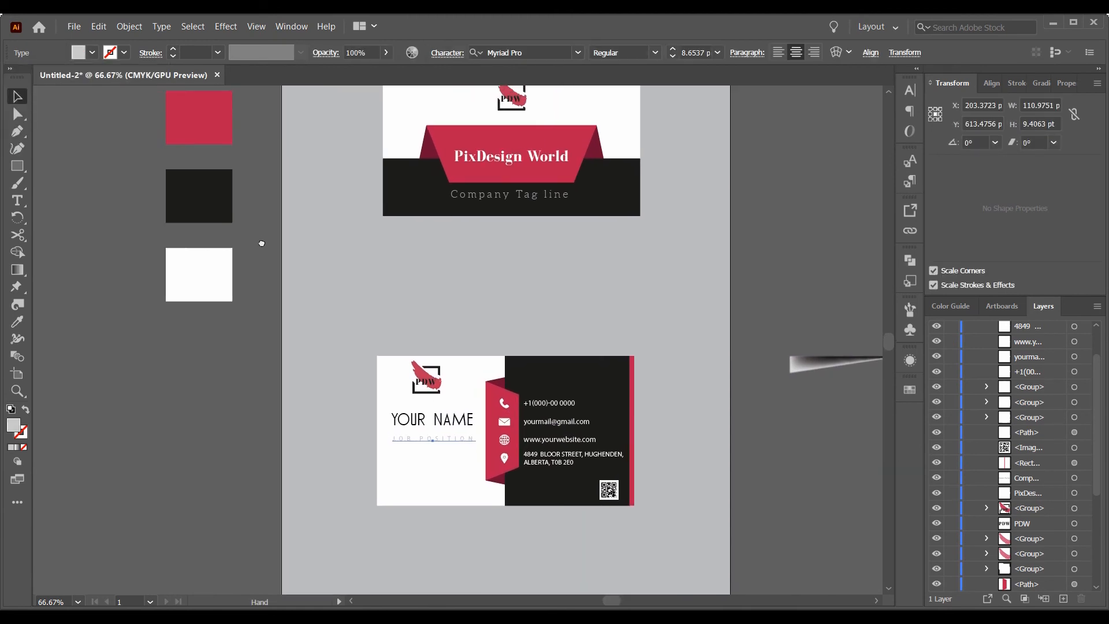
double_click(14, 425)
click(891, 319)
Fill the JOB POSITION text with the maroon sampled from the colour swatch beside the artboard
key(i)
scroll(593, 283, up, 2)
click(193, 105)
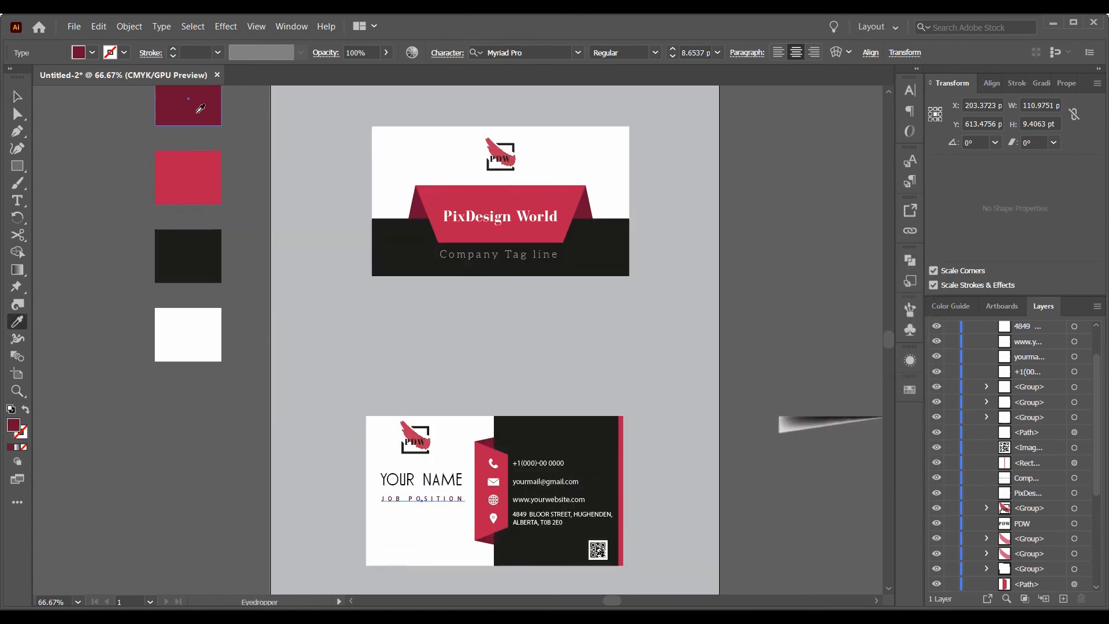
click(190, 180)
click(189, 99)
key(v)
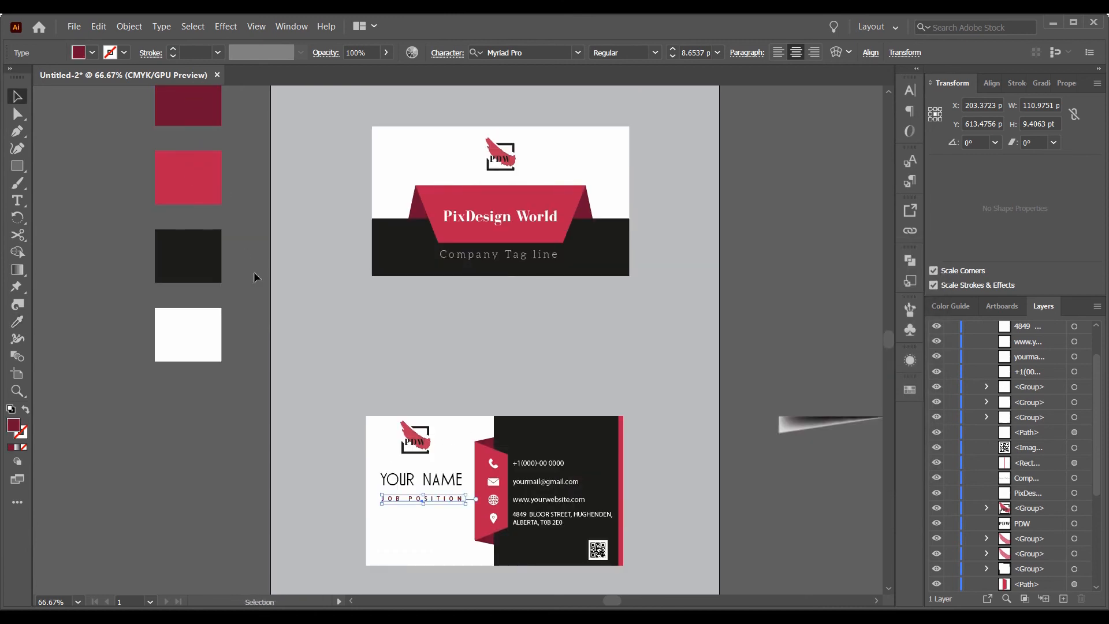
click(264, 391)
Change the font of the YOUR NAME text on the lower card to Abril Fatface
scroll(474, 339, down, 2)
click(448, 403)
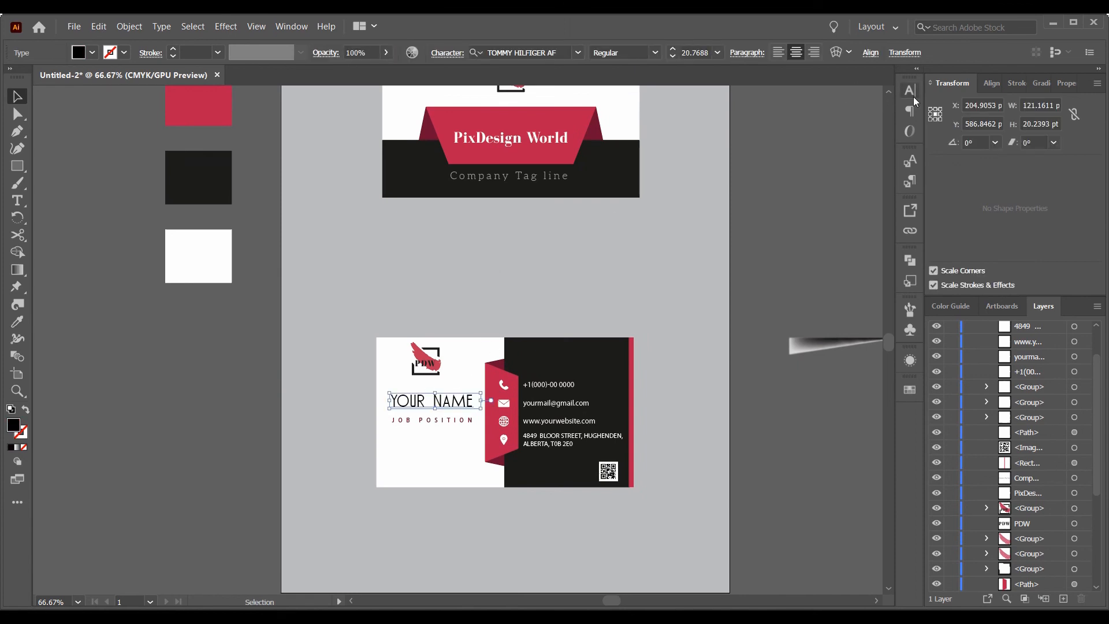
click(911, 91)
click(884, 107)
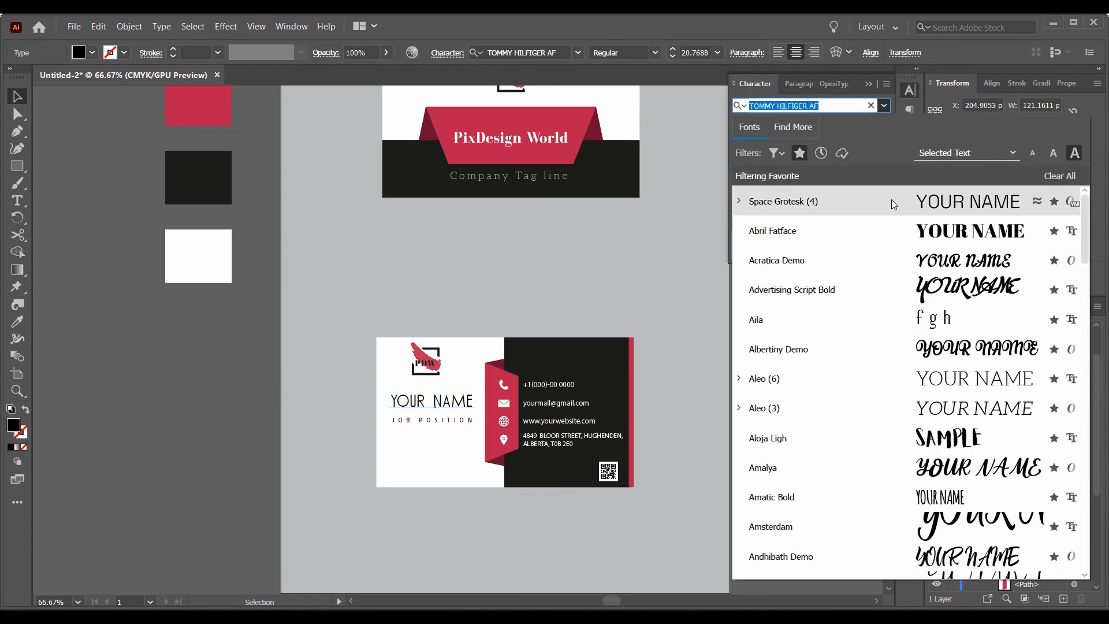
click(890, 232)
Set the YOUR NAME text to 23 pt and the JOB POSITION text below it to 9 pt
click(454, 419)
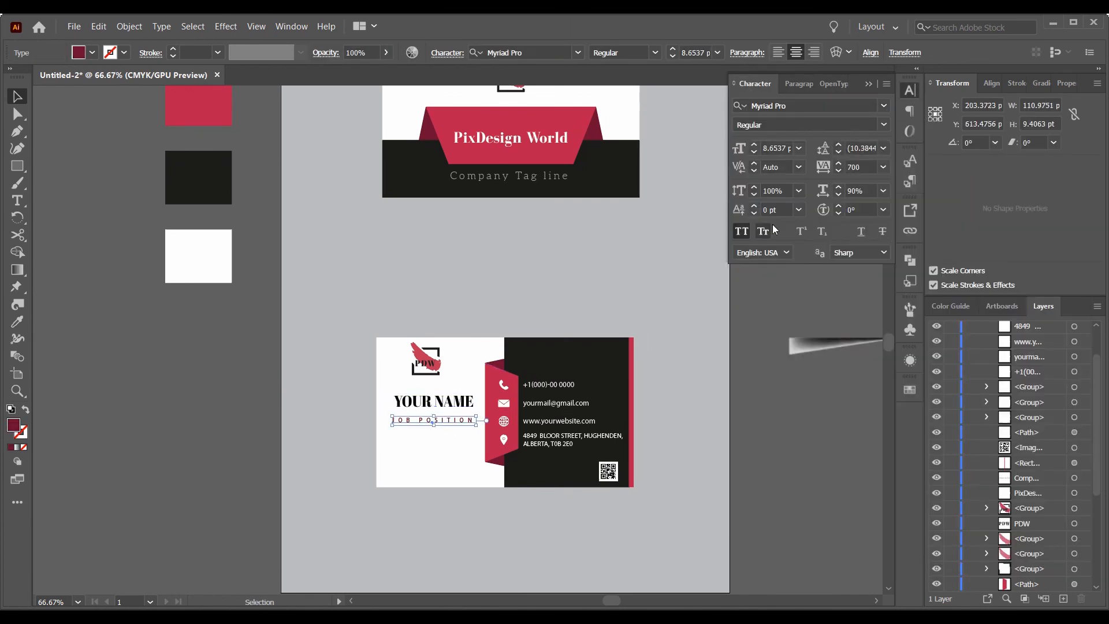
click(438, 404)
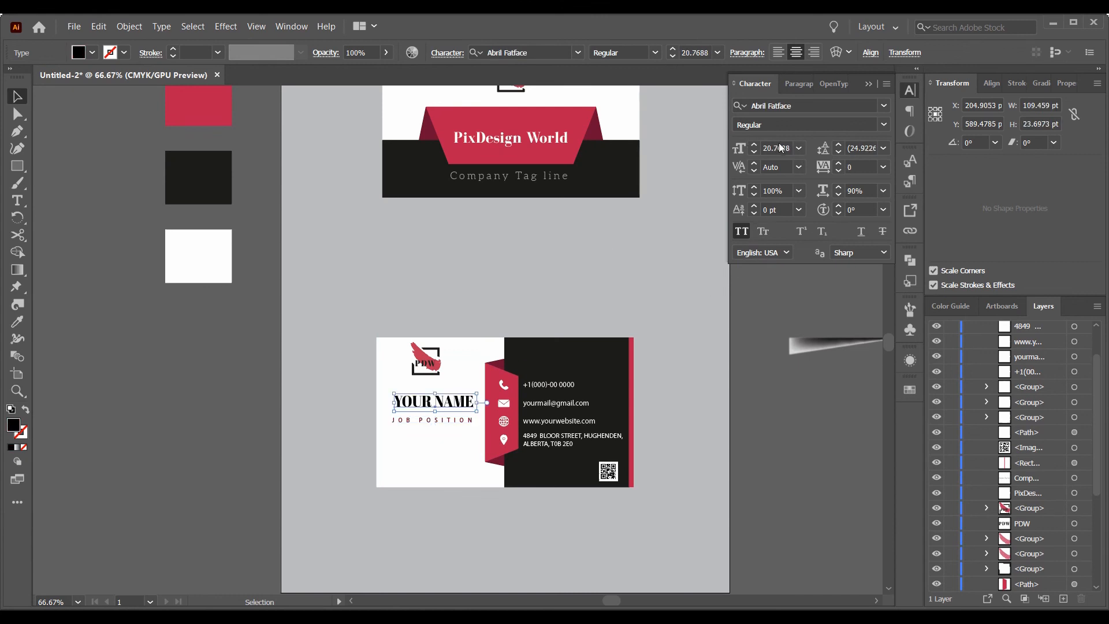
scroll(780, 146, up, 3)
click(799, 335)
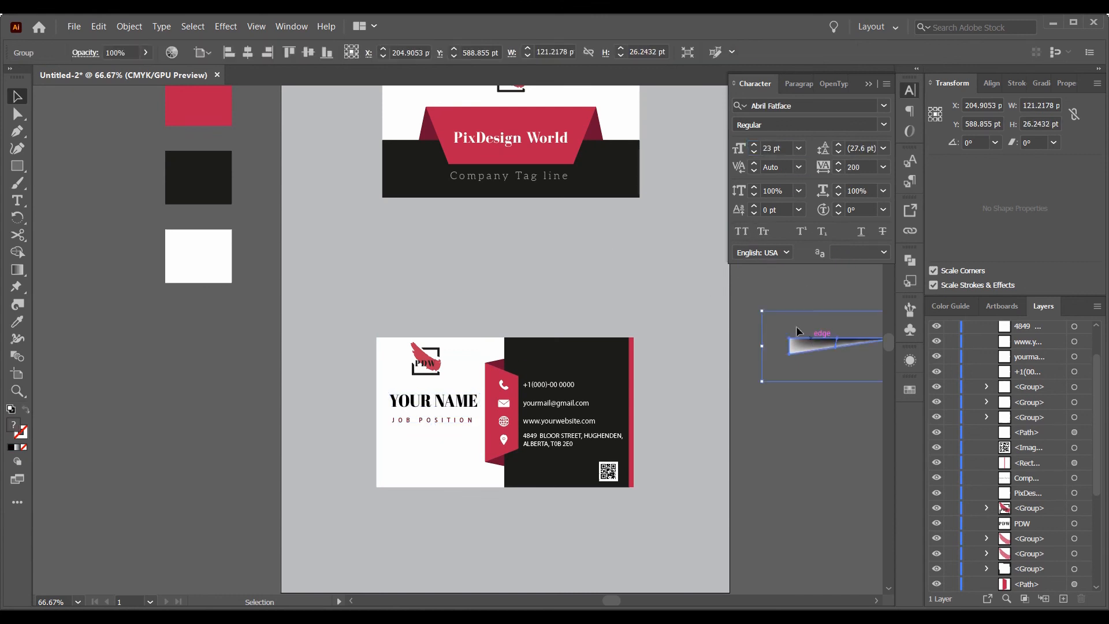
click(681, 360)
click(430, 422)
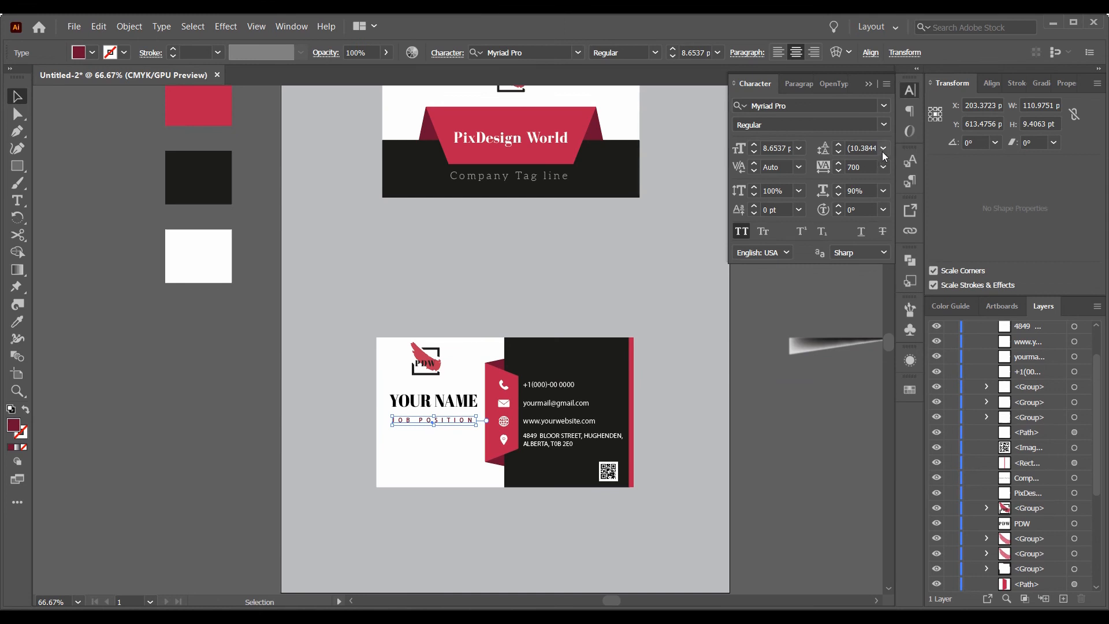
click(770, 388)
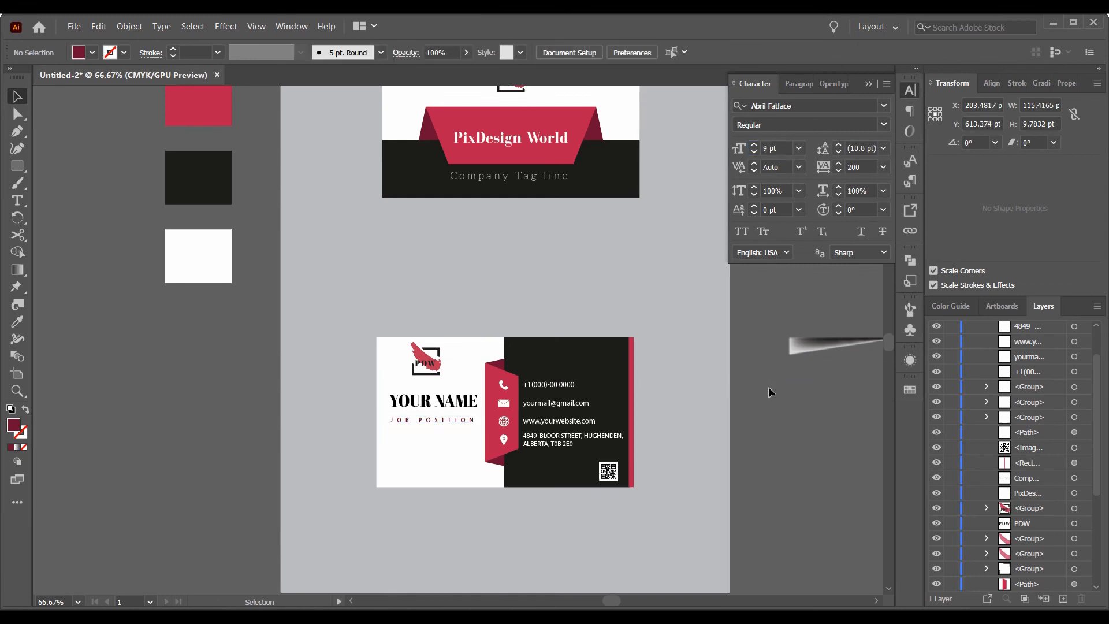
Place the gradient shadow shape from beside the artboard under the bottom edge of both the lower and the upper card
drag(717, 397, 679, 341)
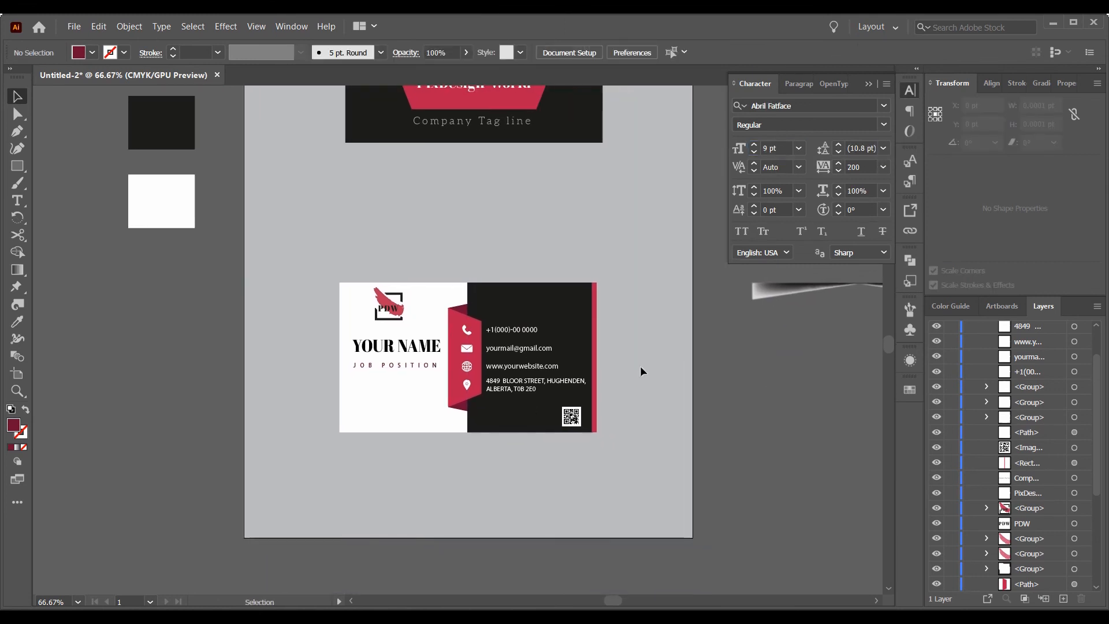
scroll(641, 370, down, 1)
drag(604, 342, 560, 406)
drag(778, 377, 540, 278)
click(585, 485)
click(684, 312)
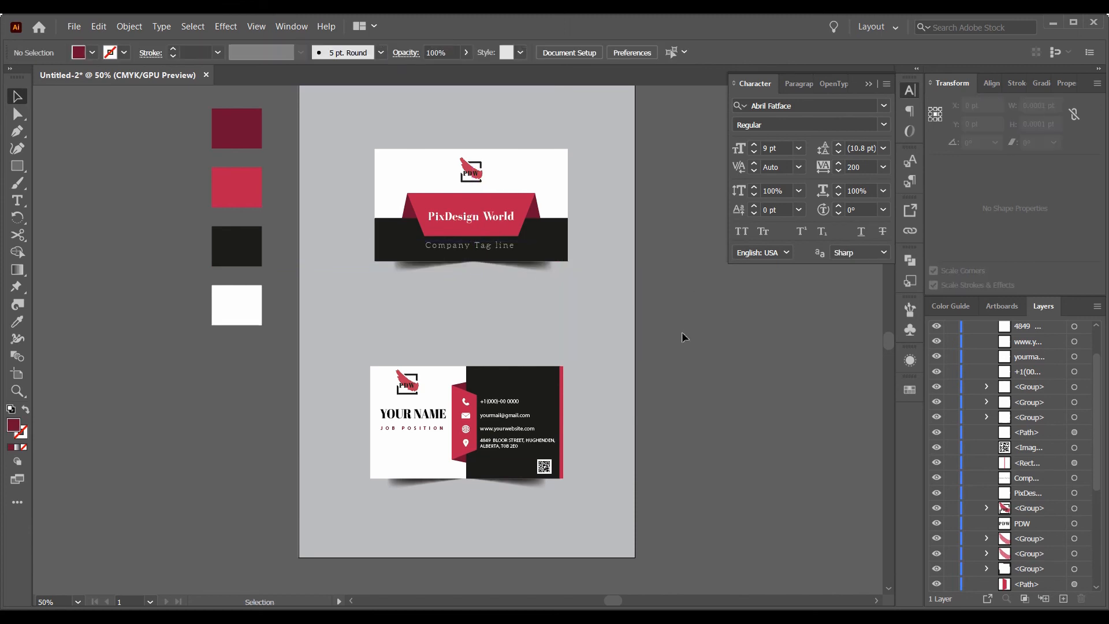
scroll(693, 315, down, 1)
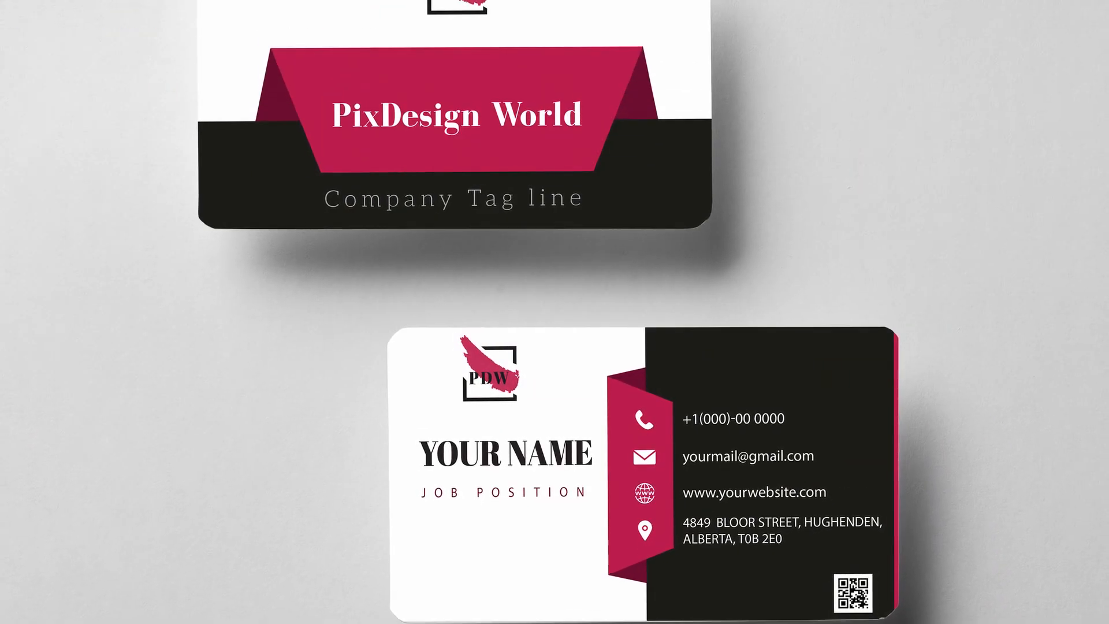